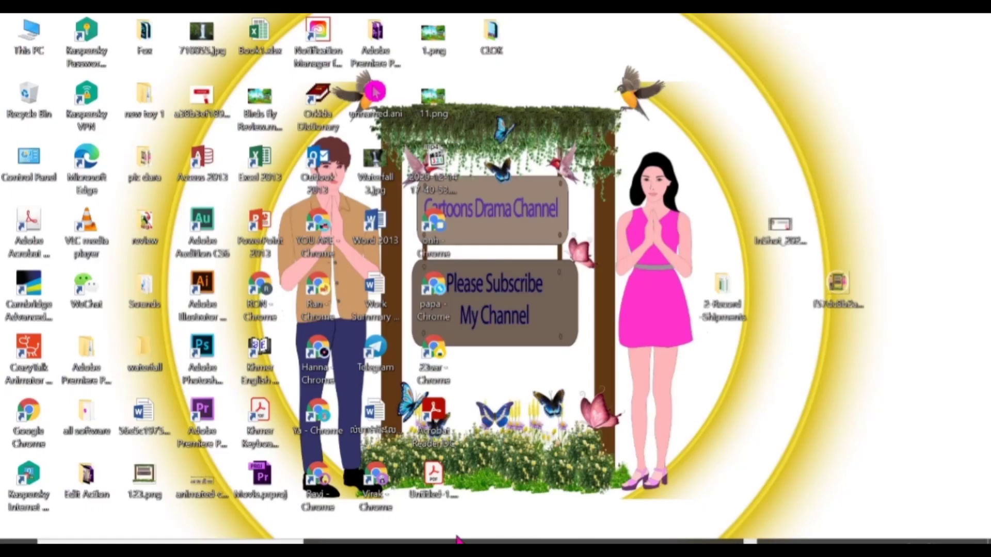
- Launch CrazyTalk Animator 3 from its desktop shortcut's context menu
right_click(43, 353)
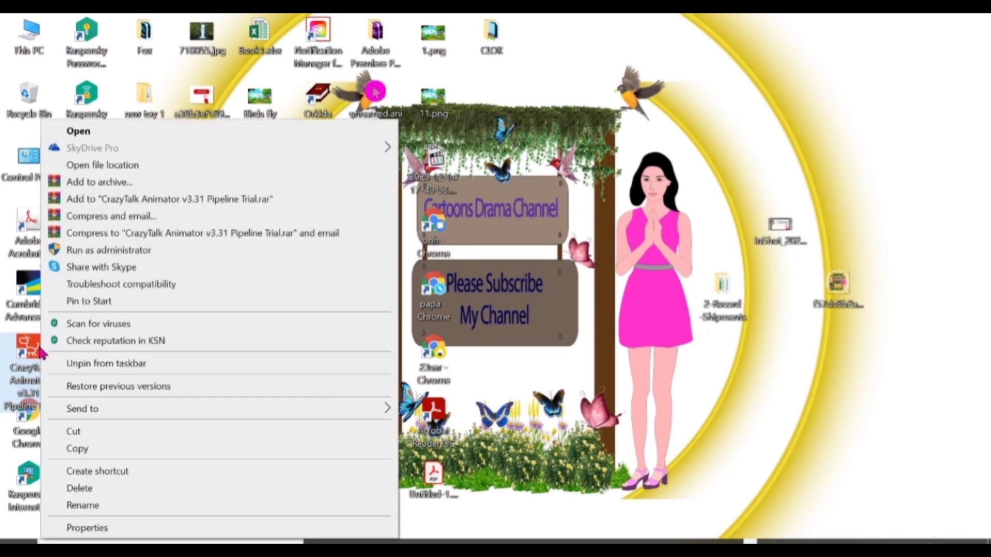
click(396, 133)
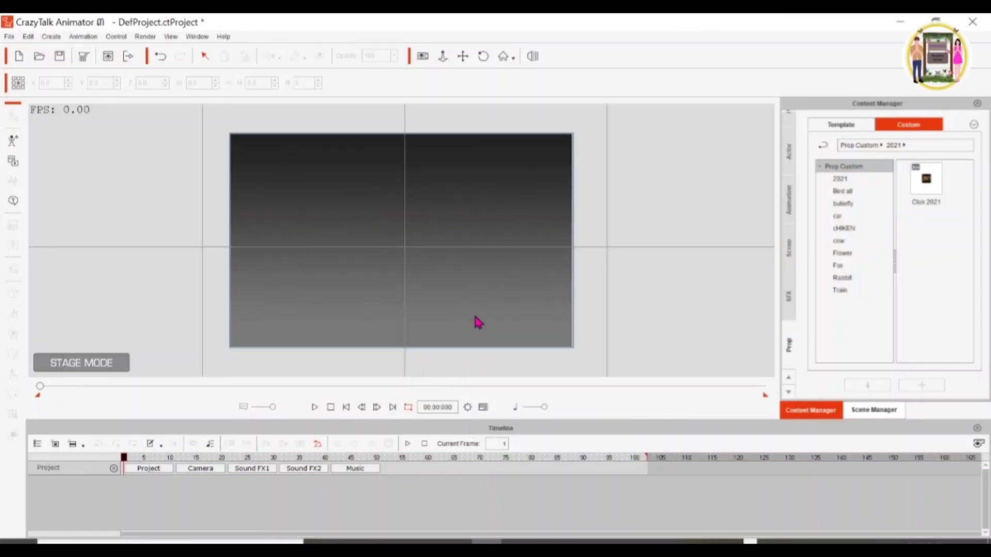
- Import the CLOK 1.psd clock artwork as a prop onto the stage
click(13, 160)
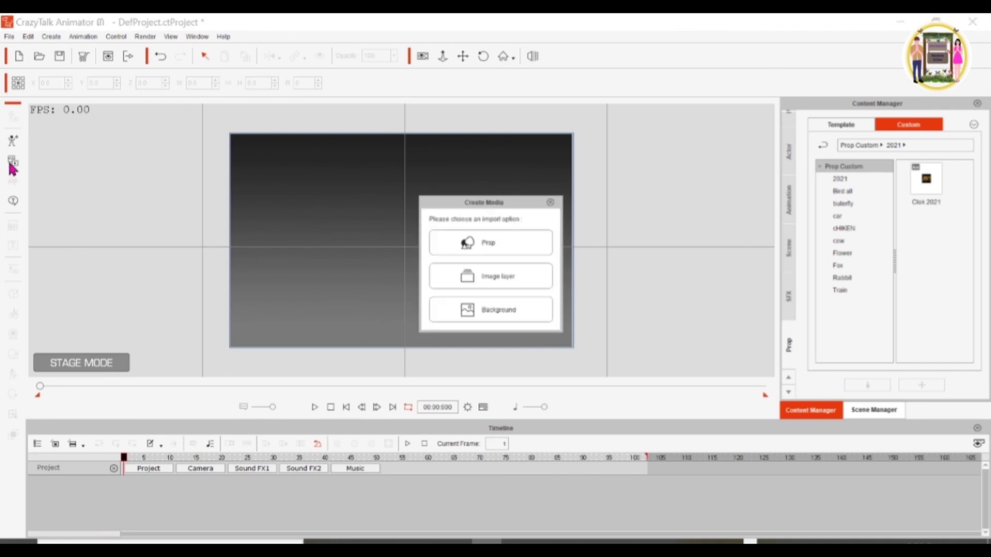
click(485, 250)
double_click(862, 266)
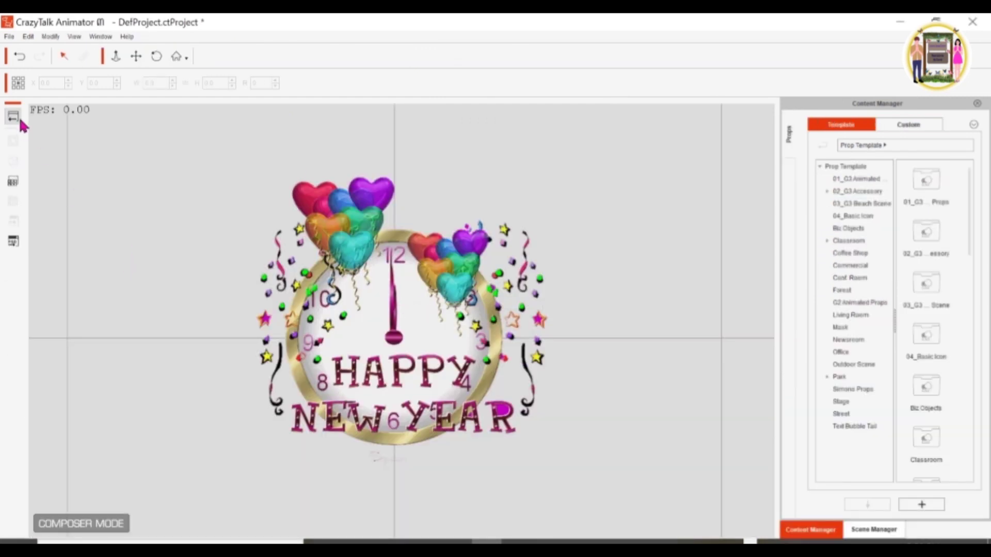
click(13, 114)
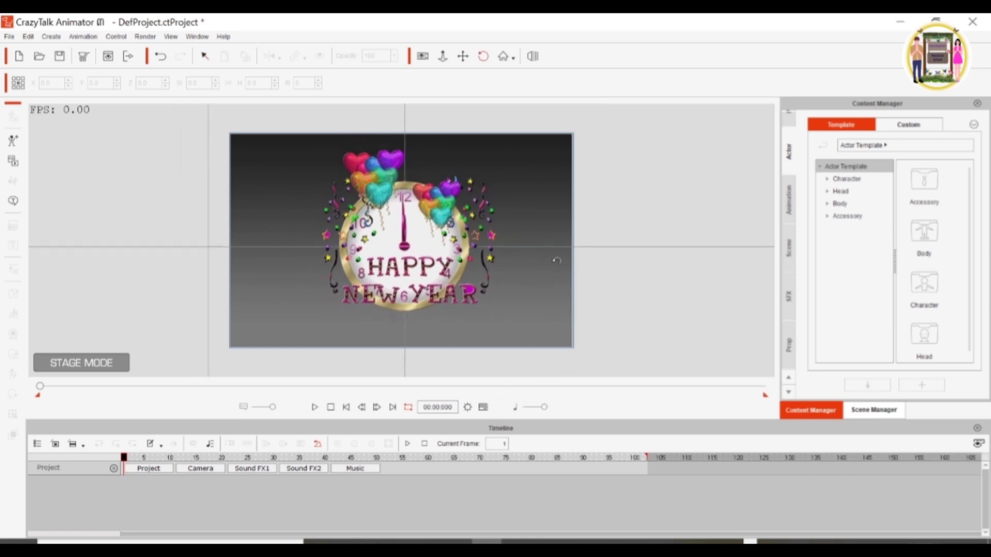
click(463, 56)
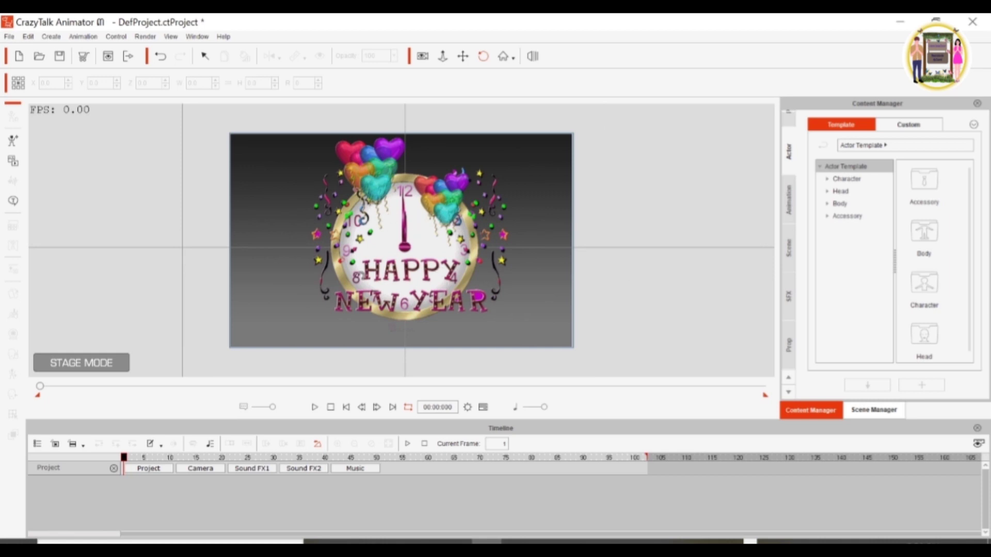
- Select the clock prop on the stage so its CLOK 1 track shows in the timeline
click(426, 252)
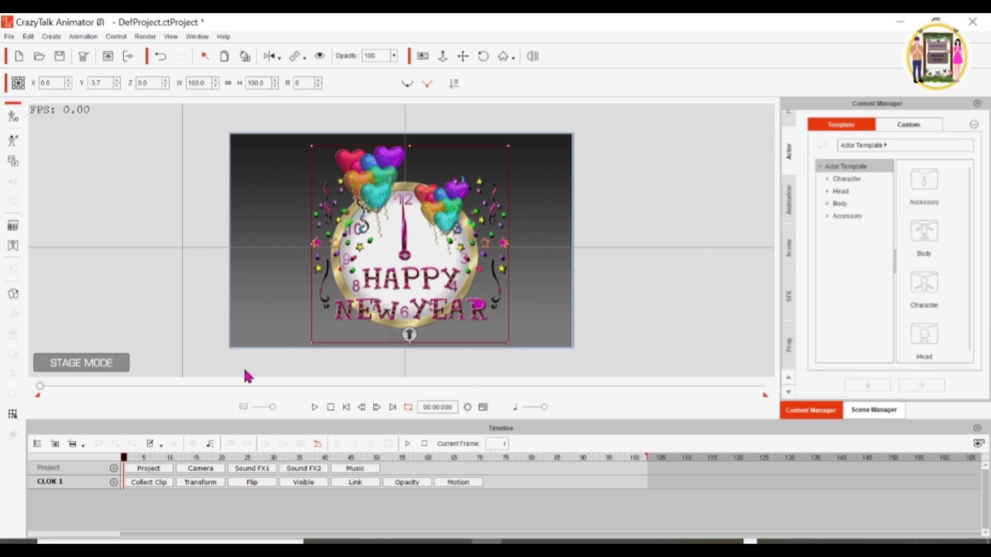
click(483, 407)
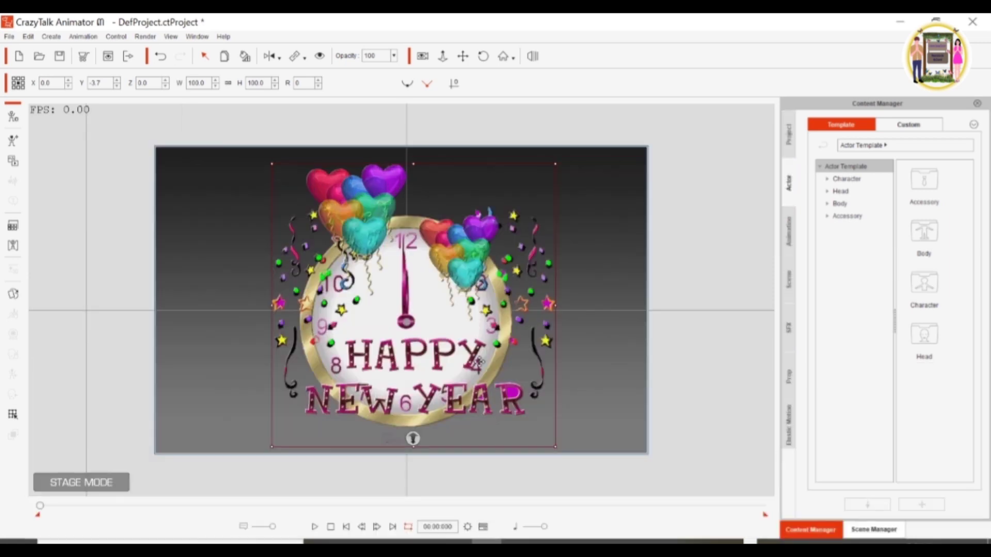
click(483, 527)
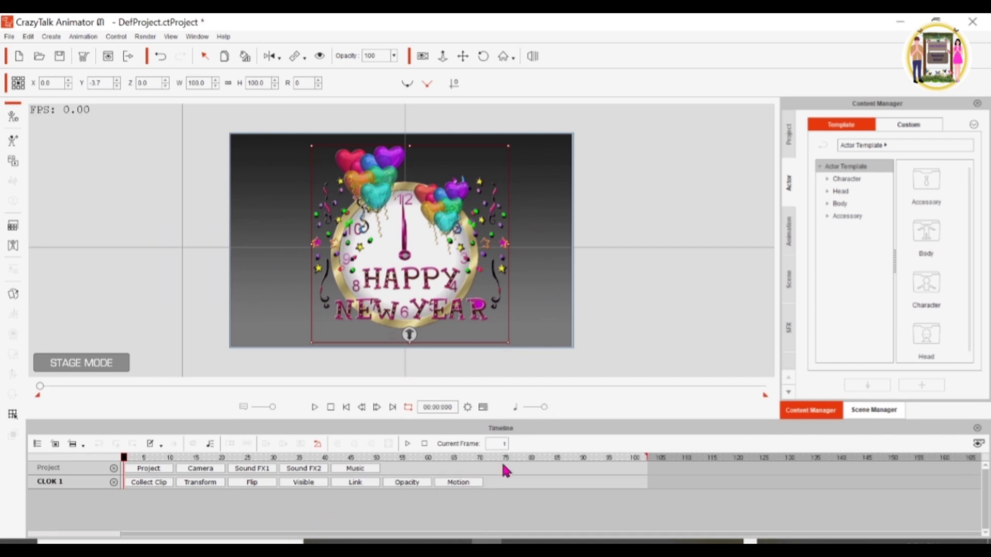
click(466, 407)
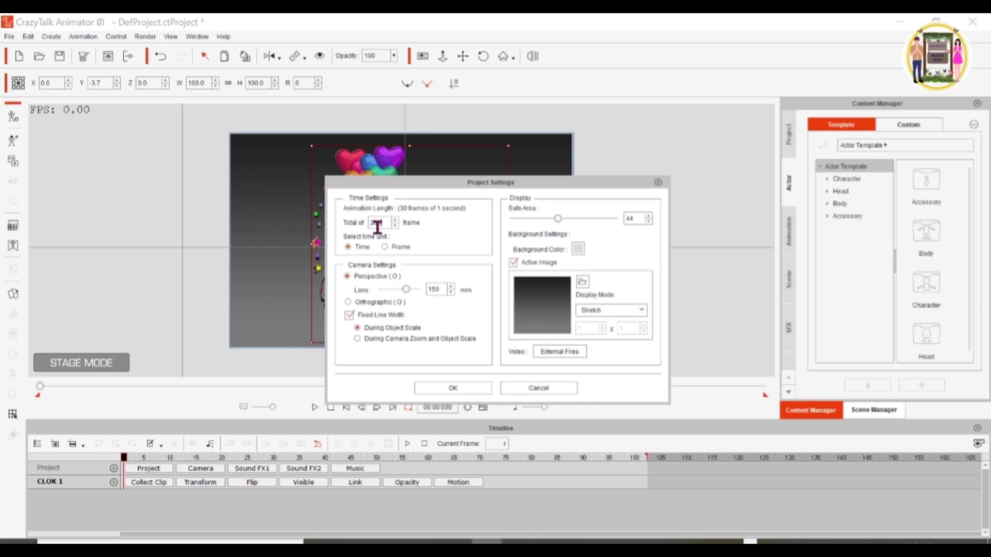
- Confirm the longer animation length and set the clock's Sprite Editor face to TEN
click(449, 388)
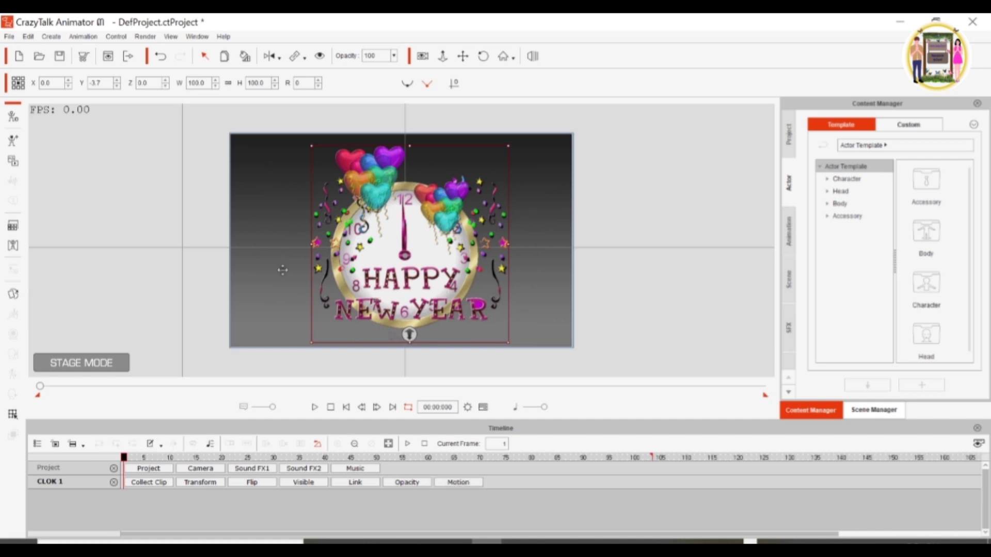
click(14, 295)
click(732, 397)
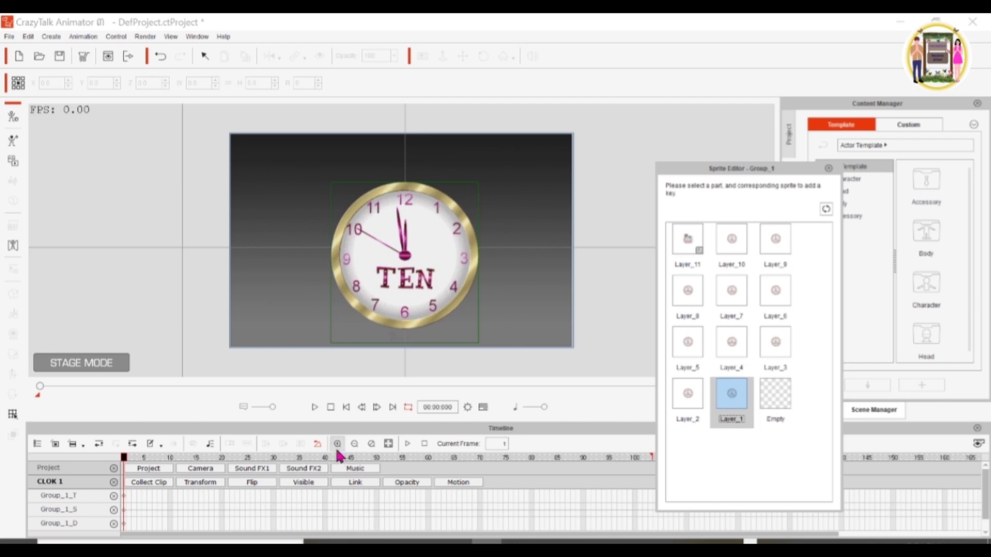
- Key the clock faces NINE, EIGHT, SEVEN, SIX at frames 10, 20, 30, 40
click(170, 511)
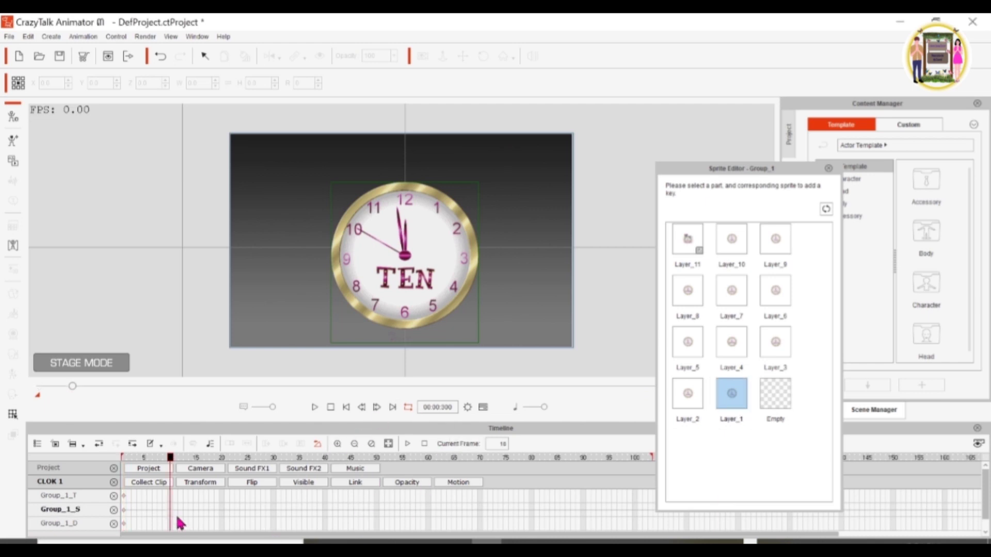
click(689, 395)
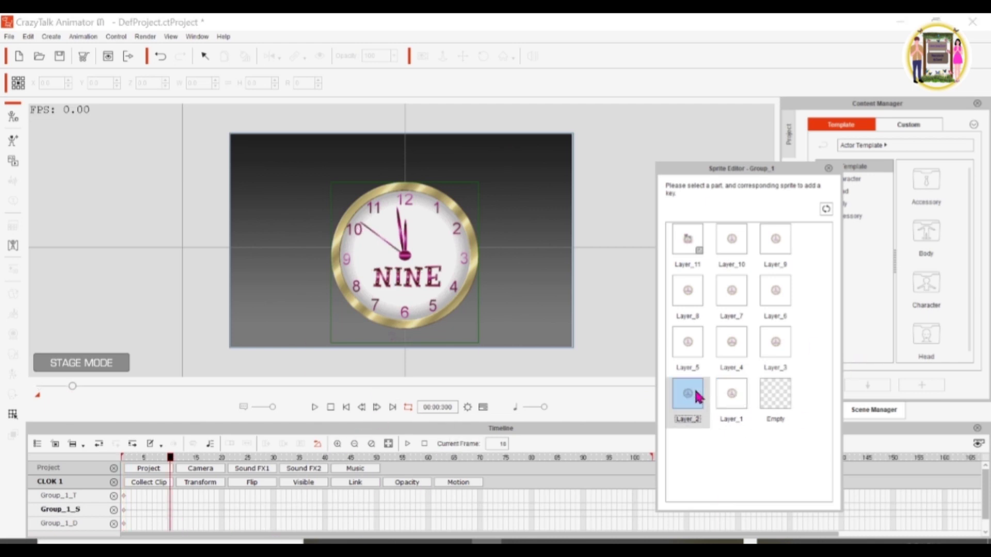
click(221, 513)
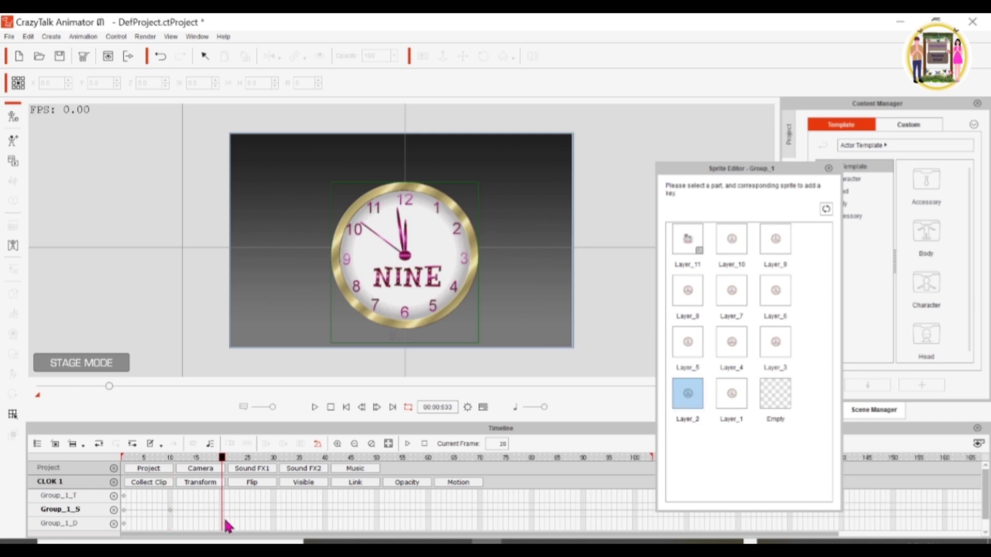
click(776, 342)
click(274, 513)
click(731, 342)
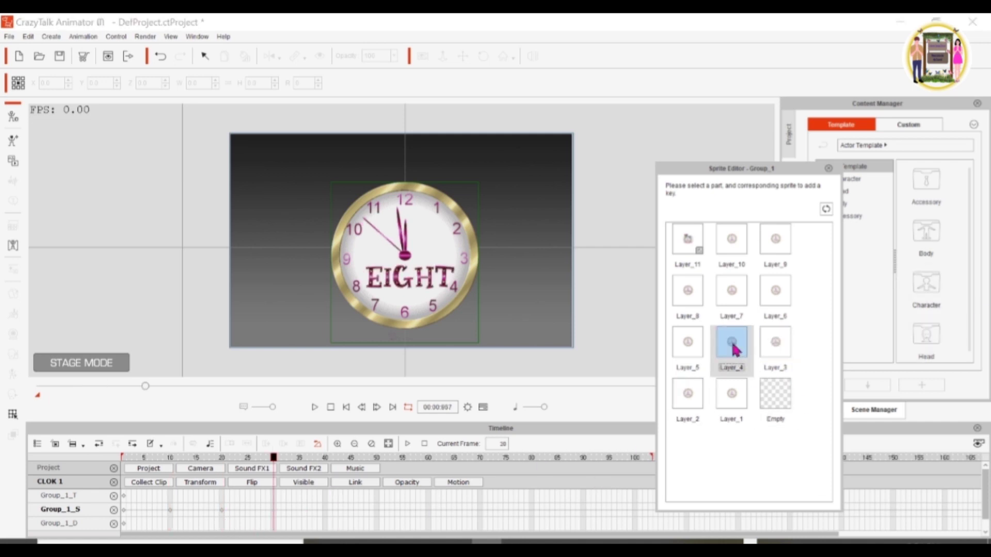
click(324, 510)
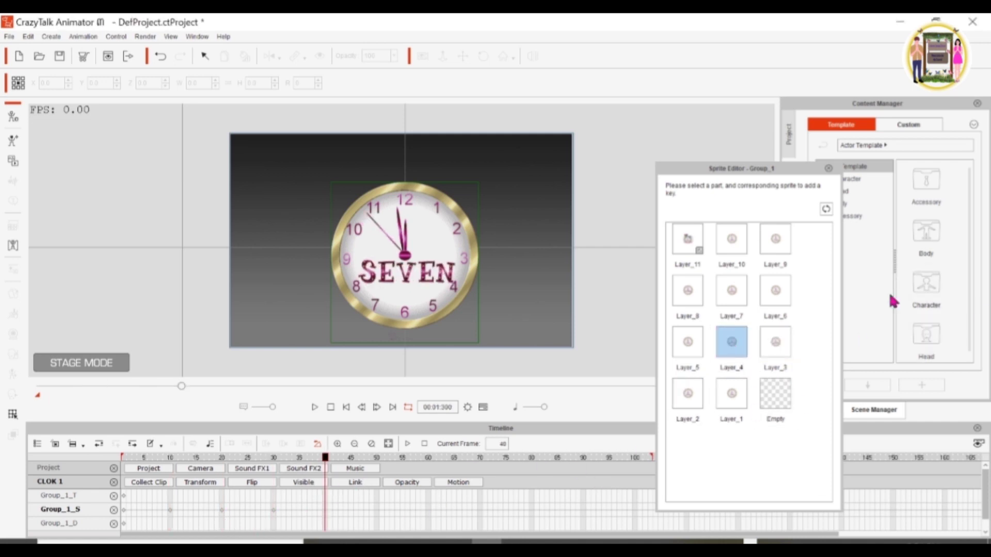
click(688, 342)
- Key the clock faces FIVE, FOUR, THREE at frames 50, 60, 70
click(379, 510)
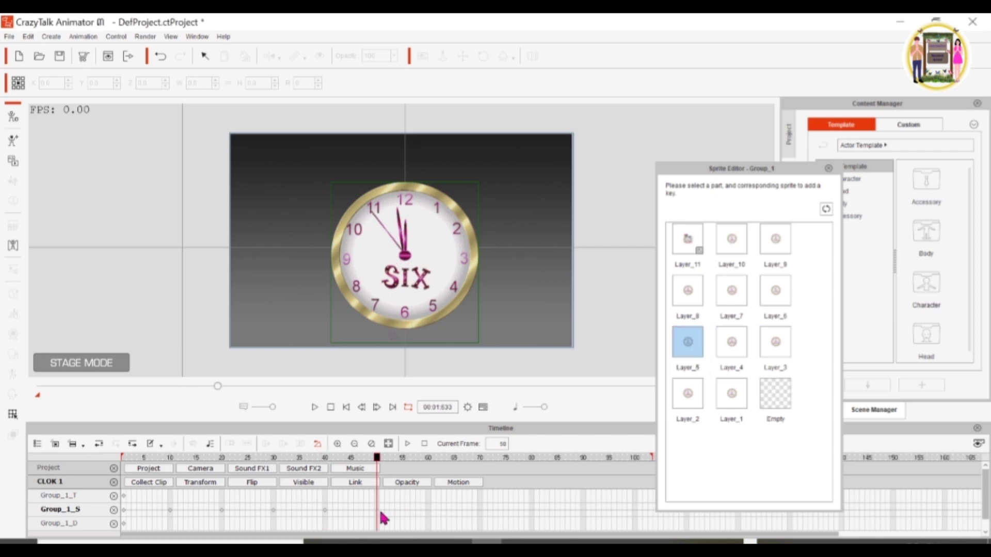
click(775, 290)
click(428, 510)
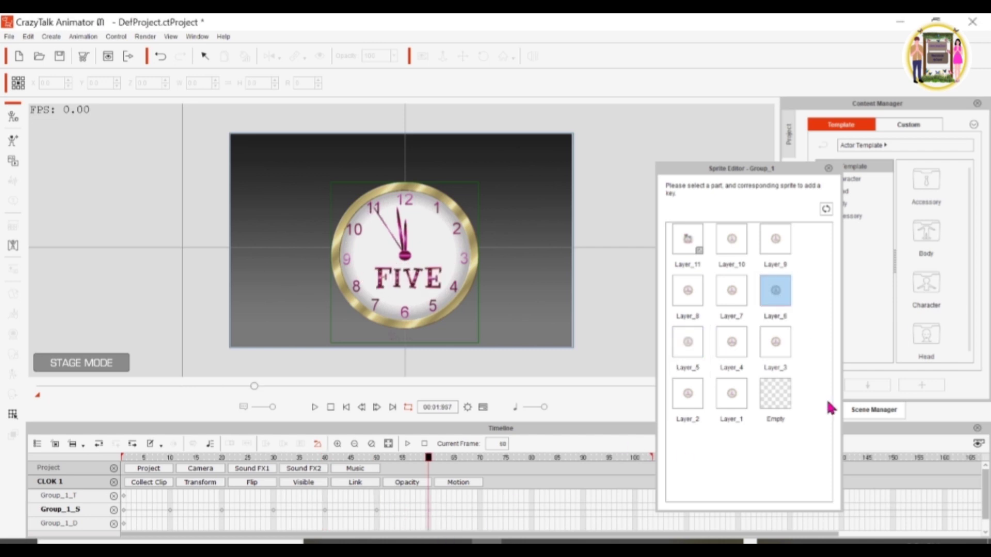
click(732, 290)
click(480, 510)
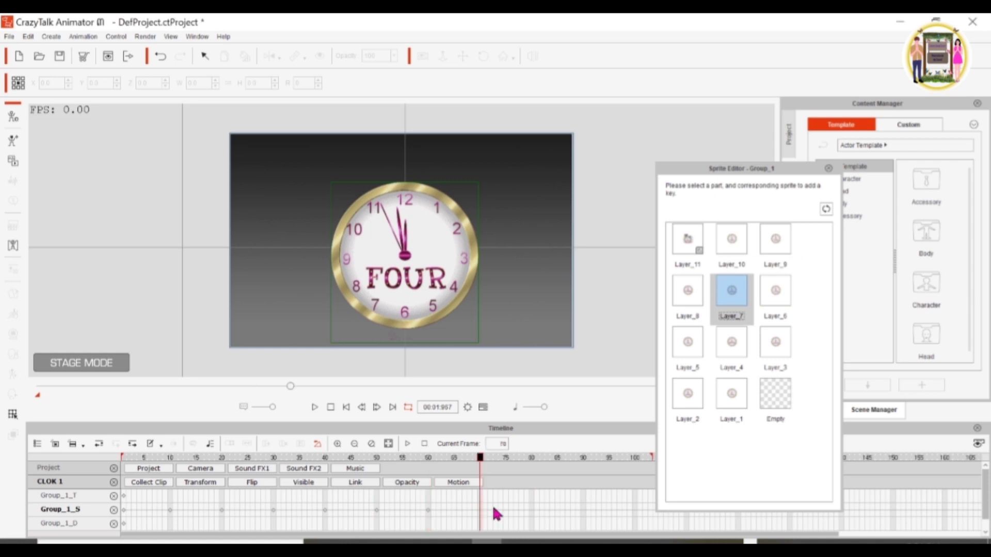
click(682, 295)
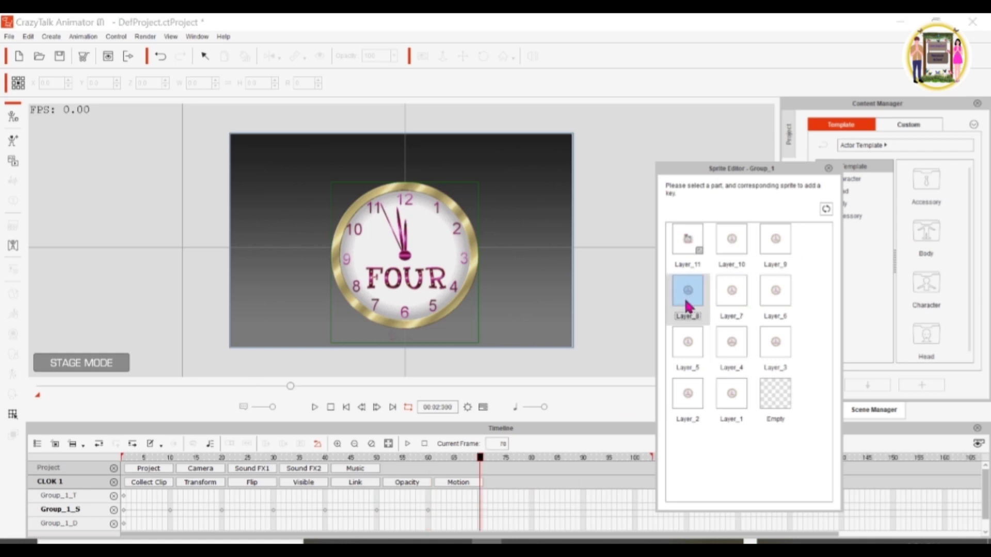
- Key the clock to read TWO at frame 80 and ONE at frame 90
click(527, 510)
click(532, 512)
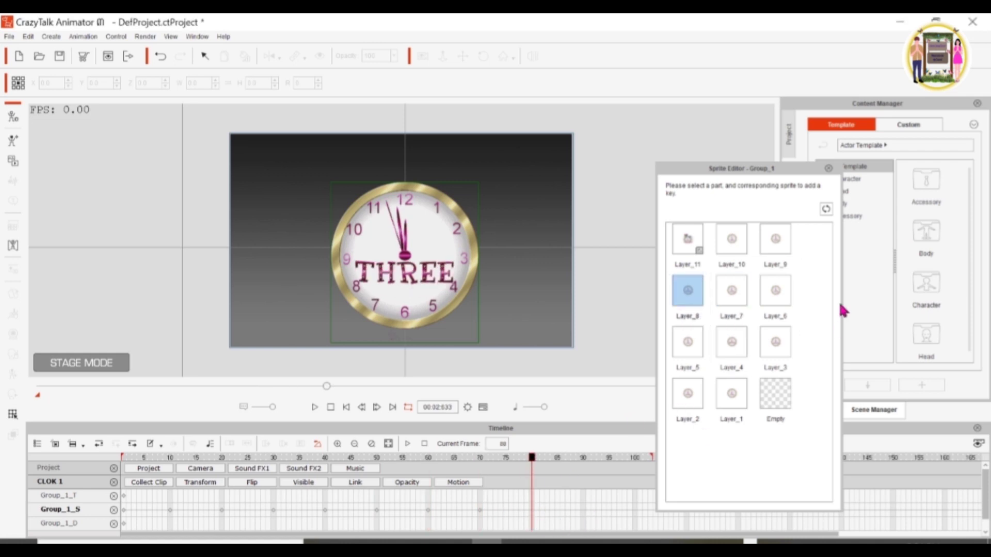
click(775, 240)
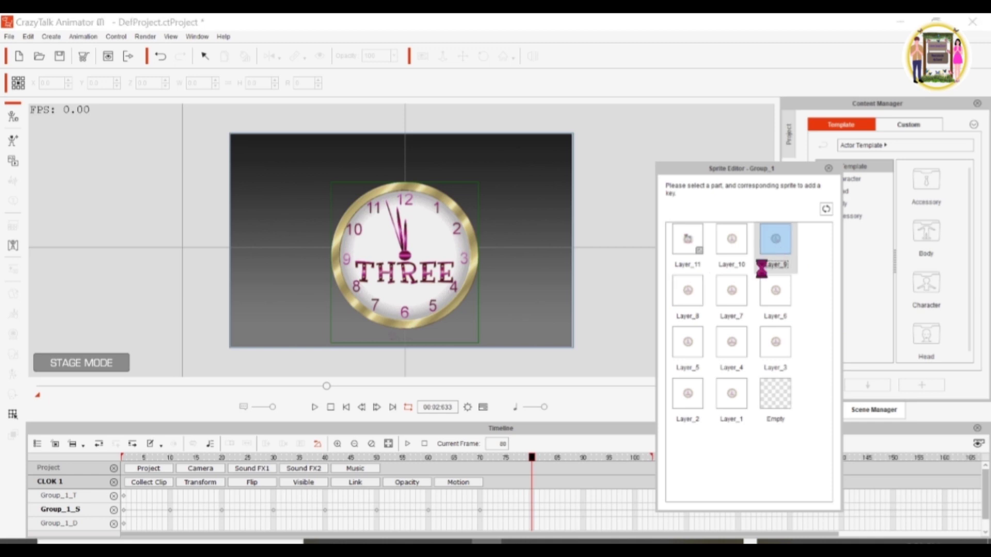
click(583, 509)
click(734, 240)
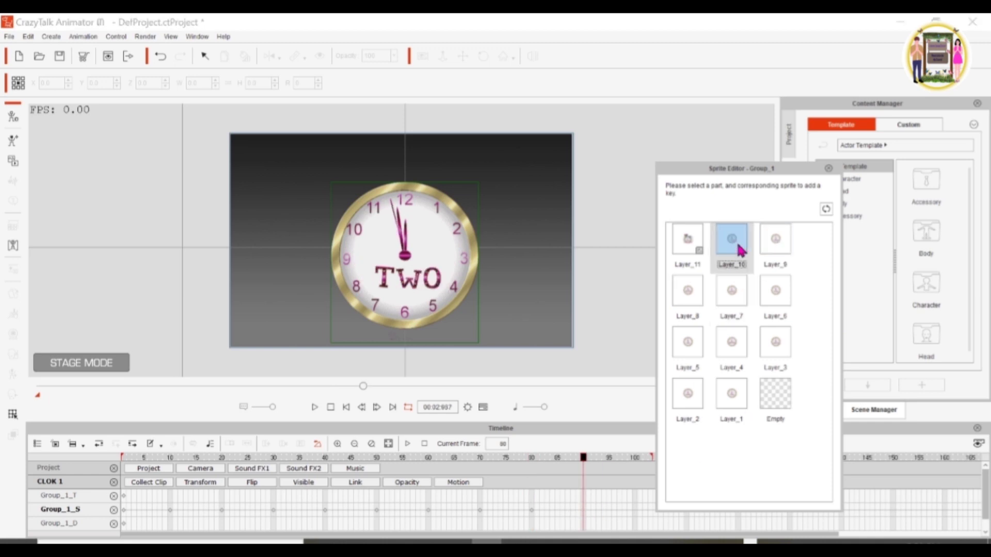
- Key HAPPY NEW YEAR at frames 100 and 110, then extend the playback range
click(634, 510)
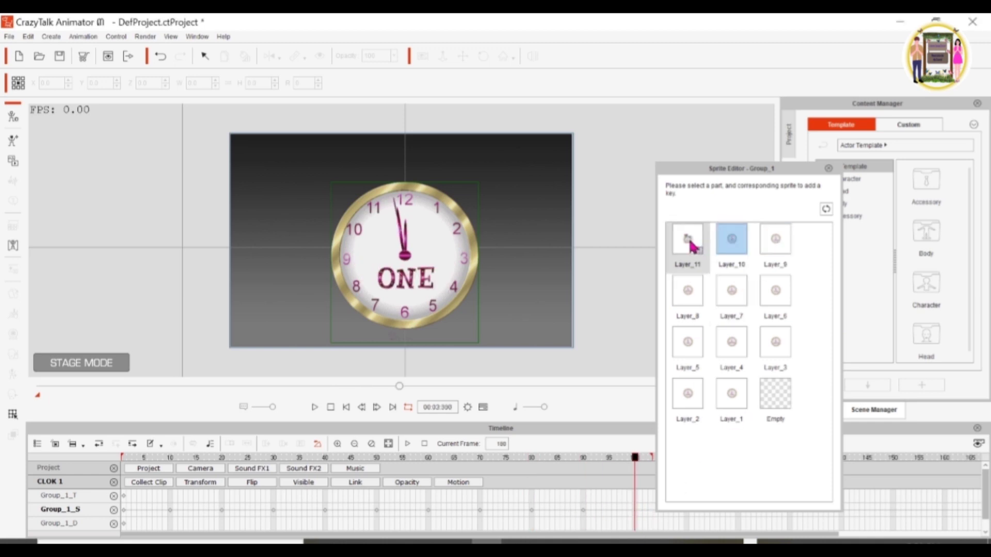
click(690, 241)
drag(785, 171, 860, 172)
click(685, 508)
click(758, 242)
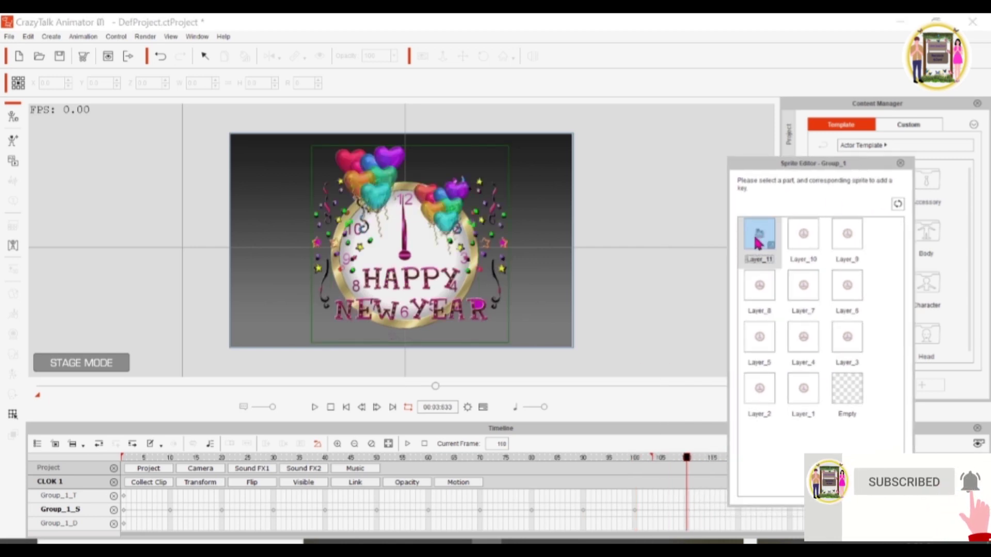
click(901, 164)
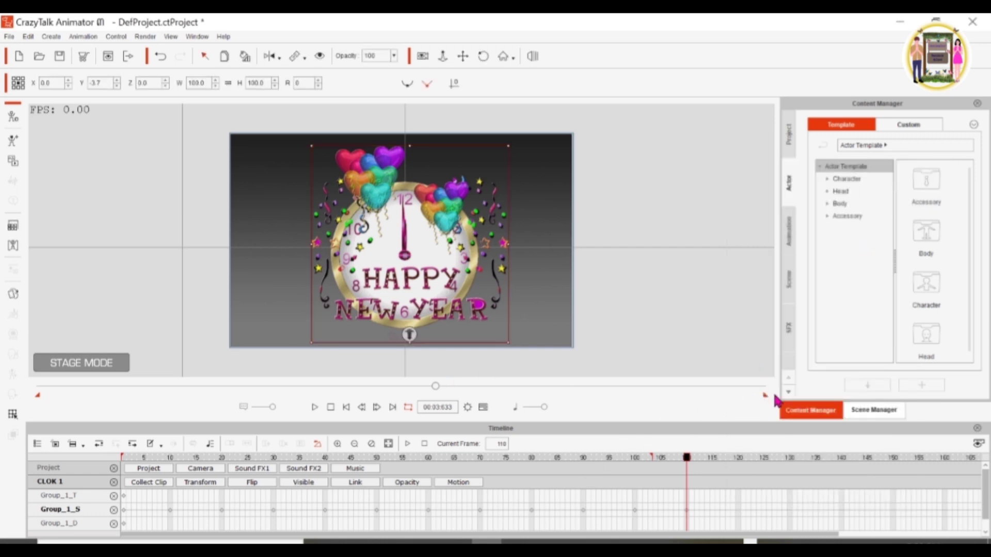
drag(765, 395, 441, 395)
- Preview the countdown animation from the first frame
click(346, 408)
click(314, 407)
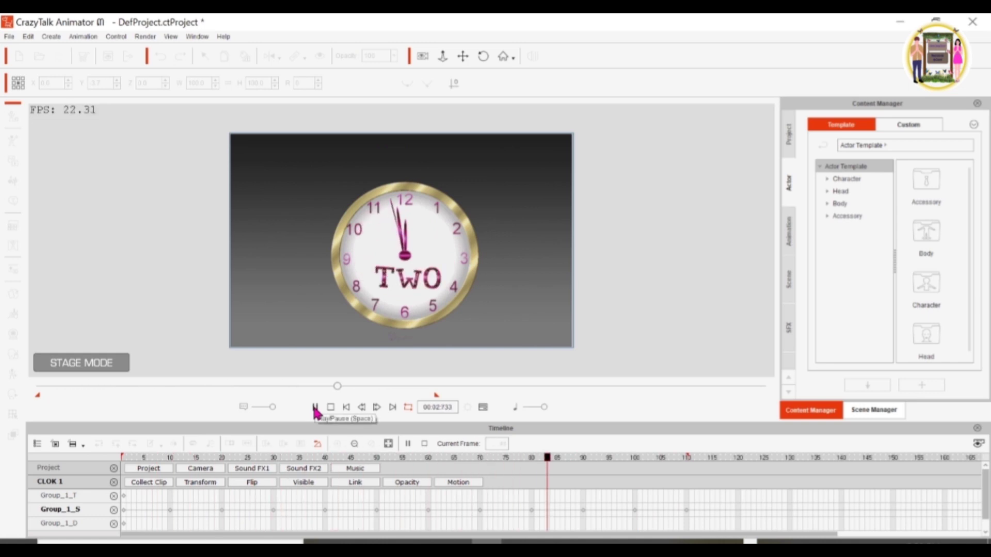
click(314, 407)
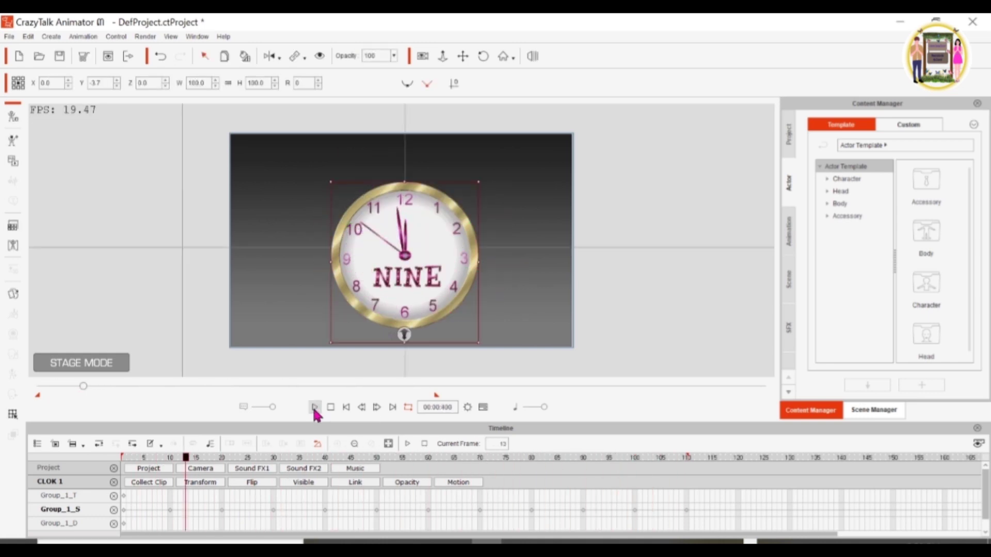
- Key the HAPPY NEW YEAR graphic at frame 120 in the Sprite Editor
click(738, 513)
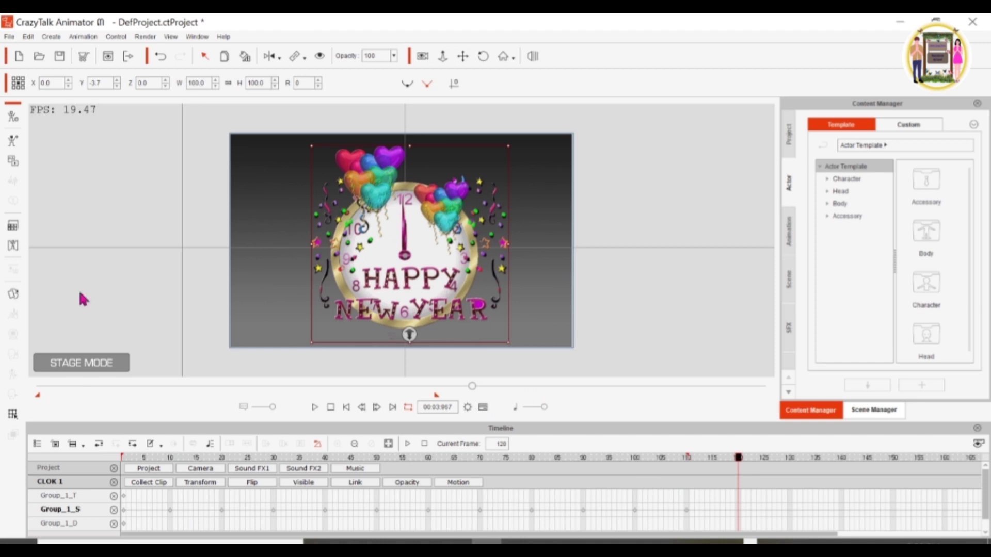
click(13, 293)
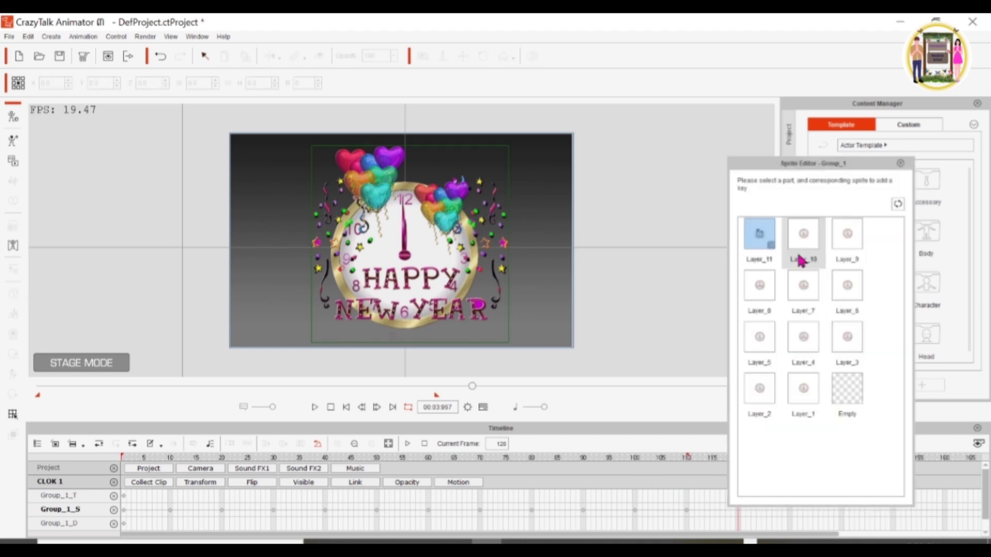
click(759, 246)
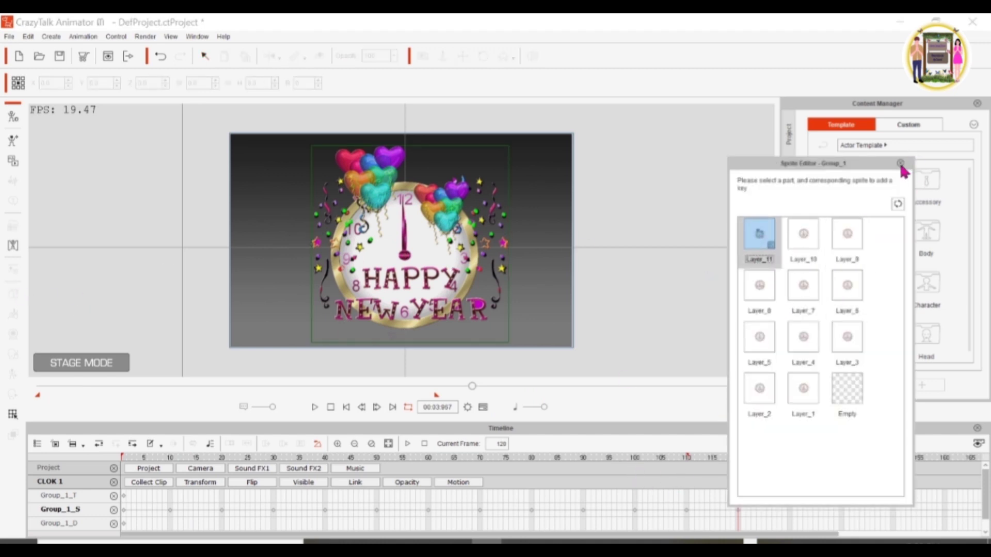
click(901, 164)
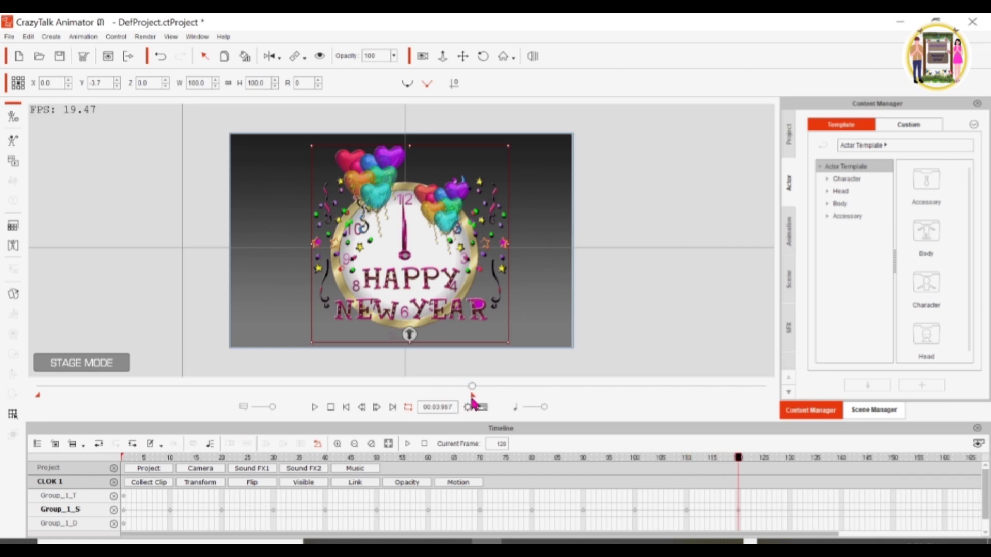
click(315, 407)
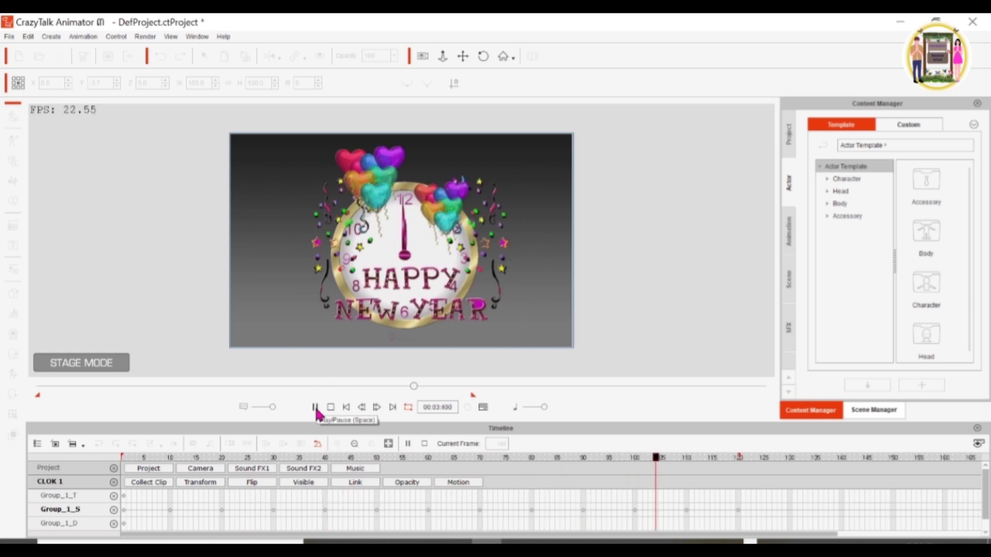
click(315, 407)
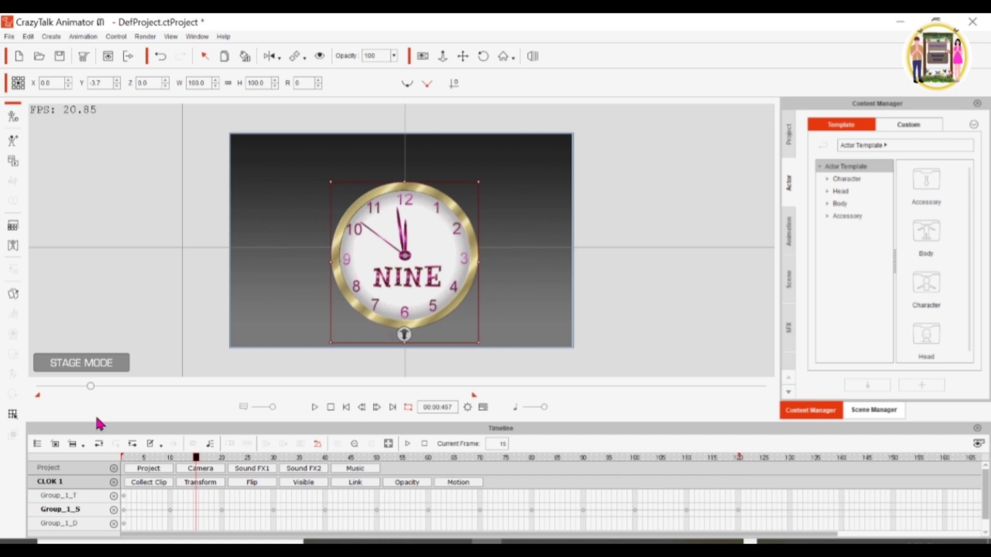
drag(197, 460, 737, 491)
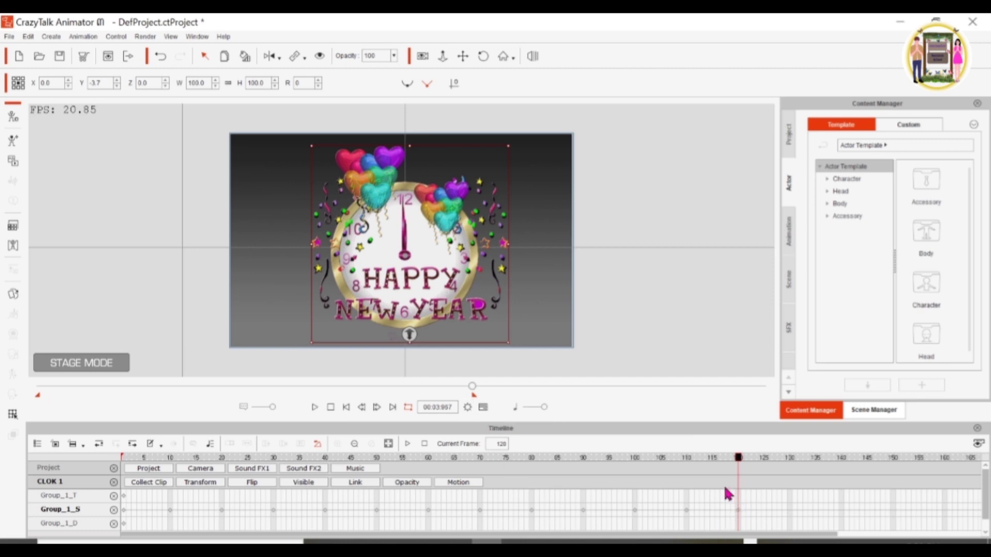
click(147, 482)
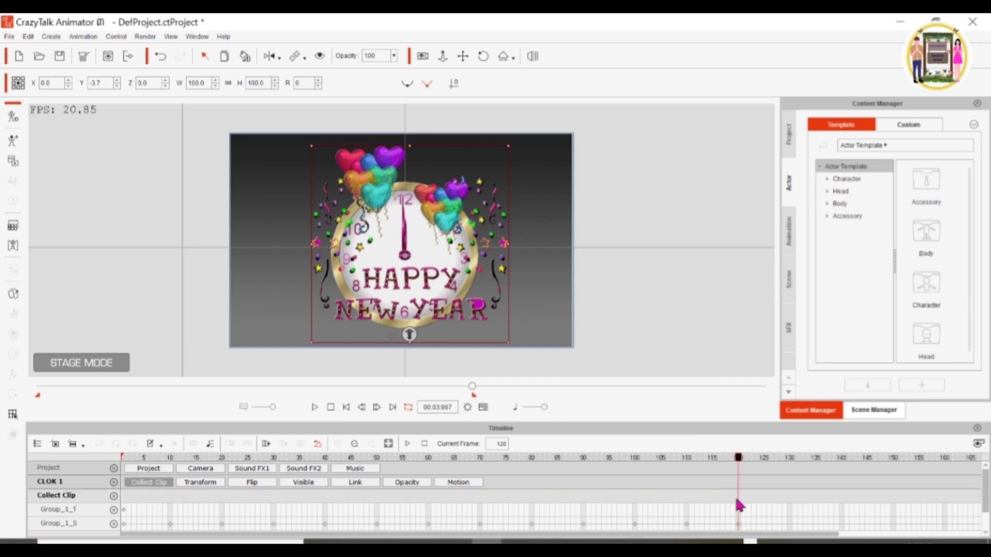
- Export frames 0–120 of the countdown to the Action Menu
drag(736, 494, 110, 495)
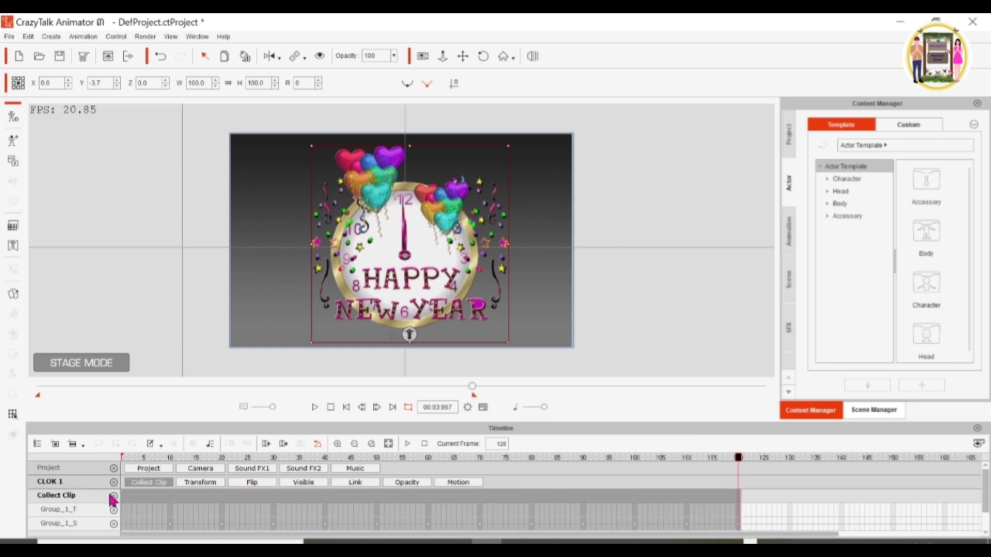
right_click(217, 503)
click(305, 470)
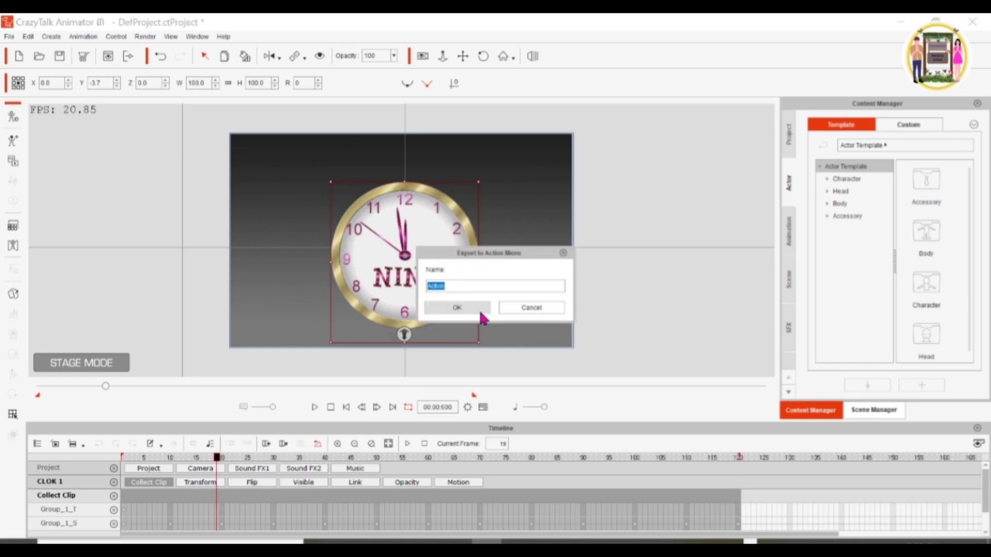
click(458, 309)
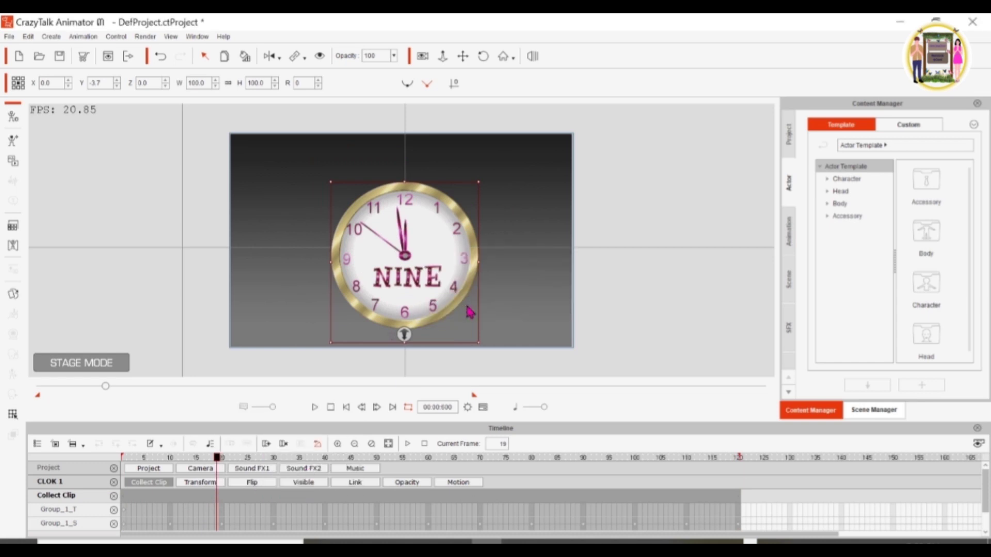
- Add the clock as a custom prop named clok in the Content Manager
click(917, 125)
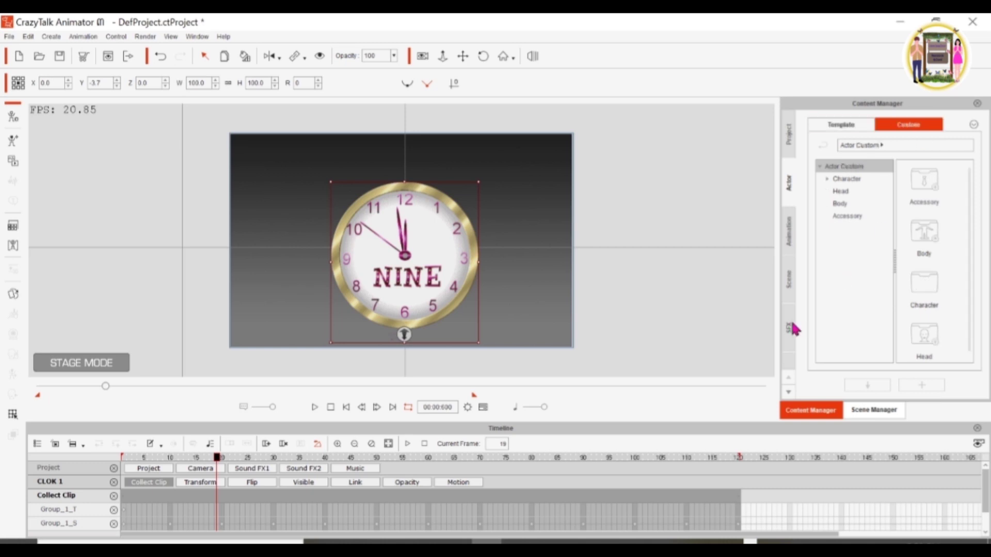
scroll(789, 343, down, 2)
scroll(794, 349, down, 1)
scroll(792, 325, down, 1)
click(788, 297)
click(934, 388)
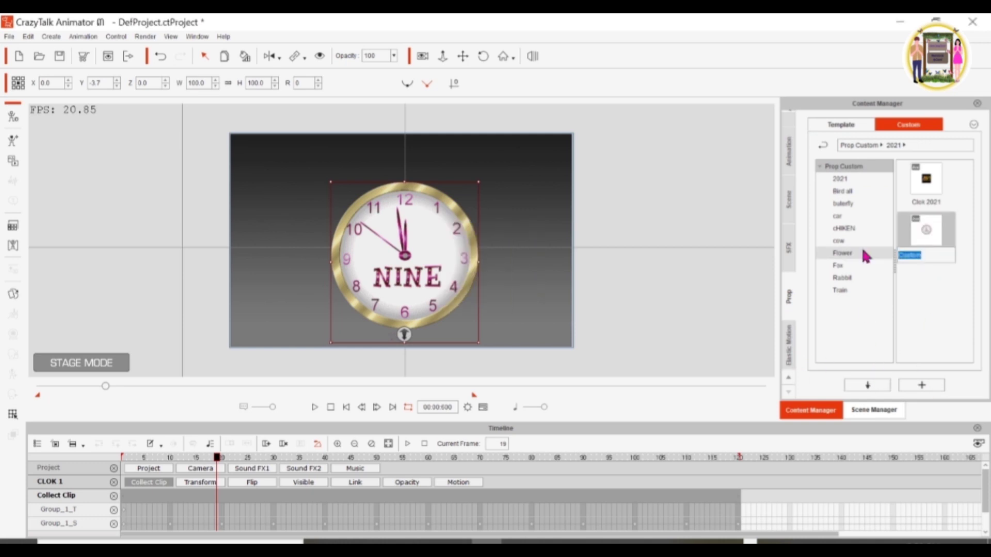
text(clok)
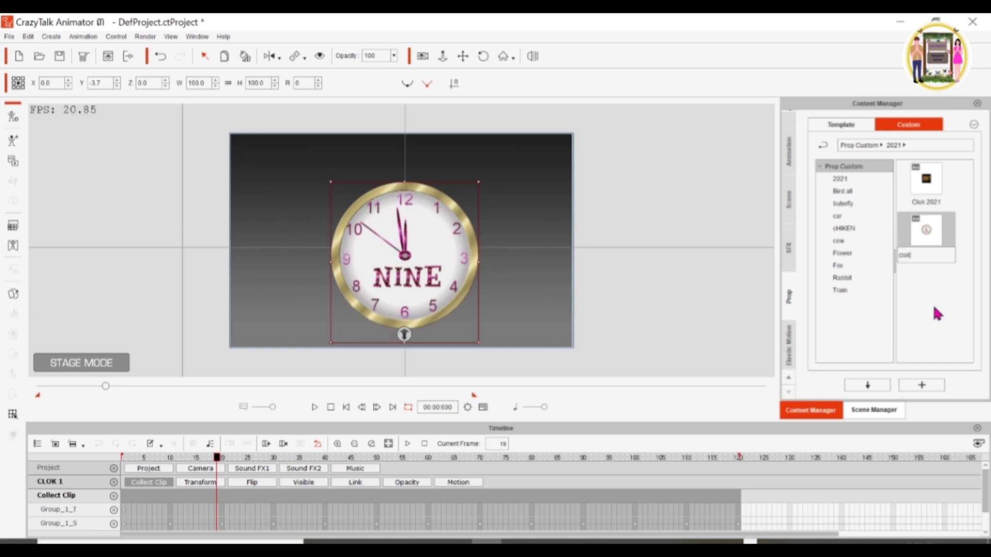
key(Return)
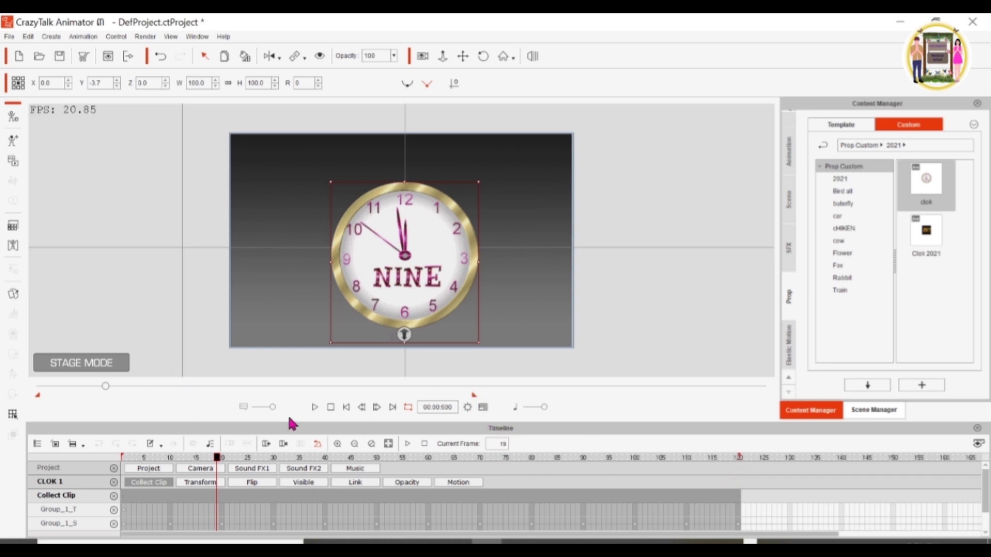
- Preview the countdown, scrub to frame 120, and check Project Settings shows 120 total frames
click(314, 407)
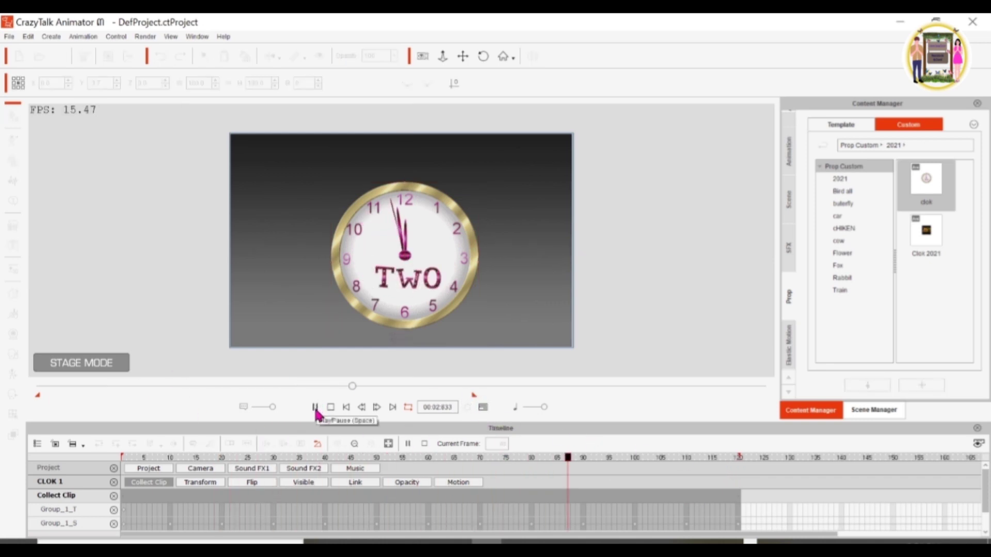
click(314, 407)
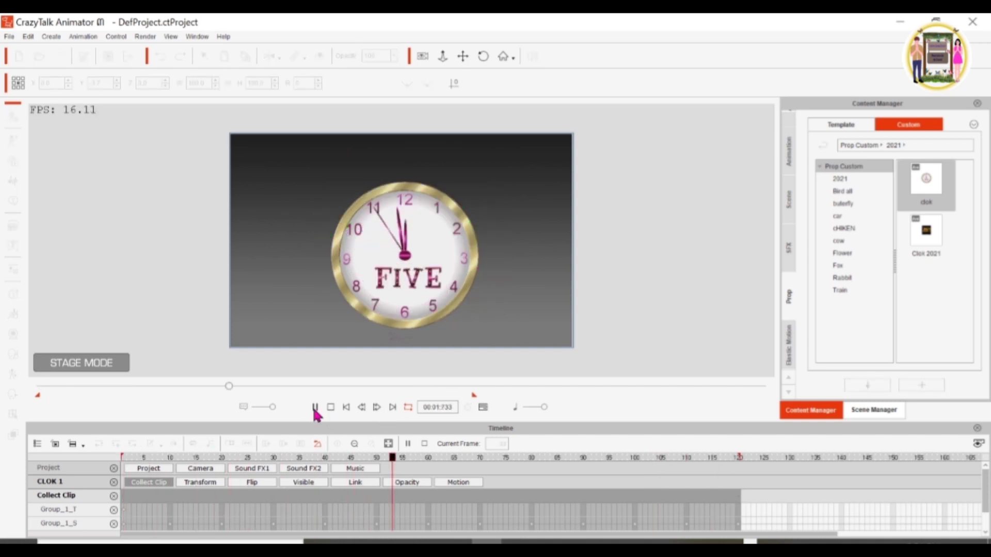
click(314, 407)
drag(443, 457, 742, 498)
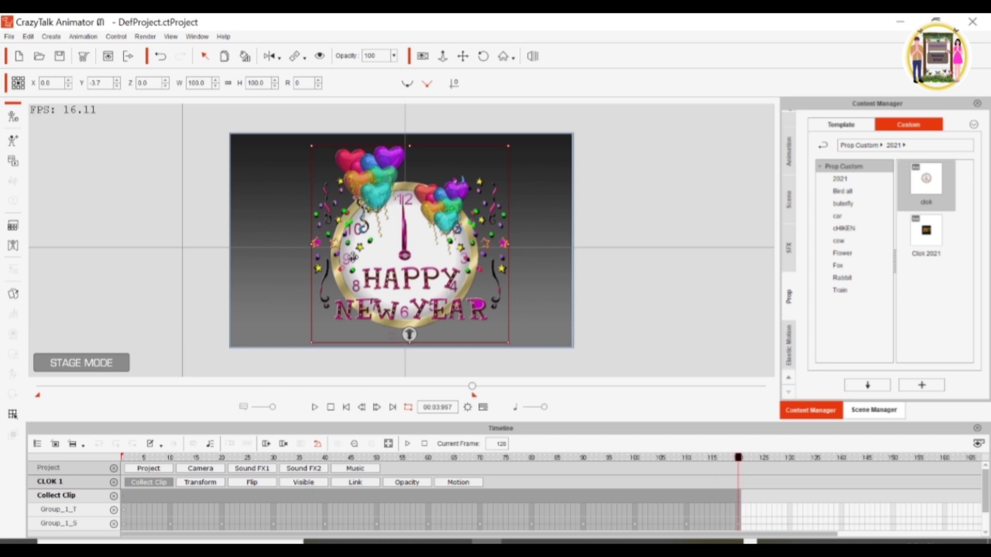
click(467, 407)
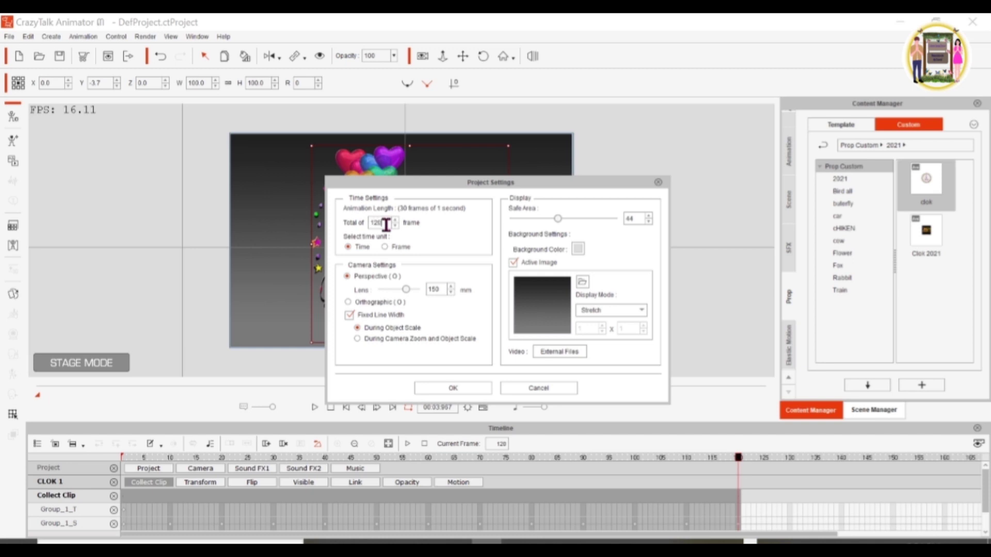
click(465, 388)
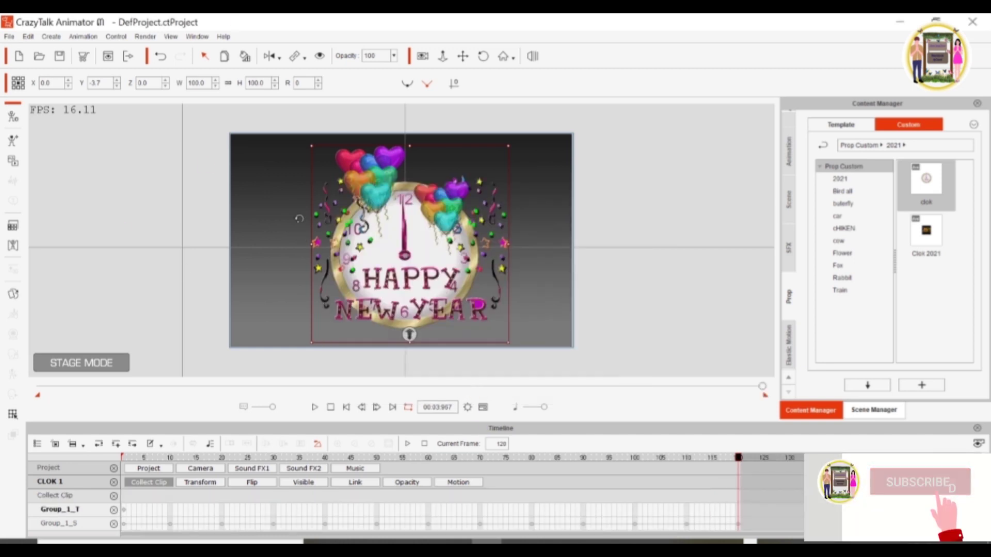
click(12, 37)
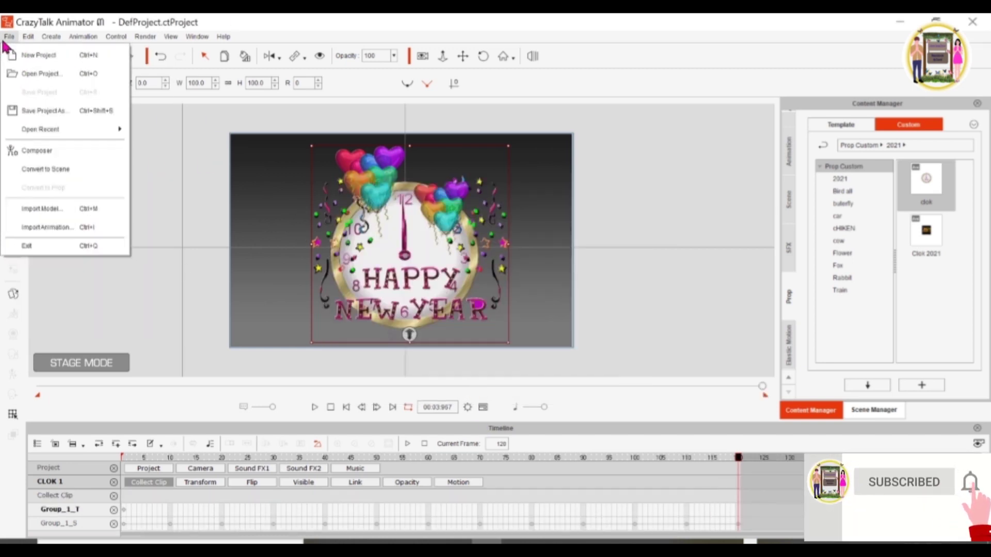
mouse_move(40, 129)
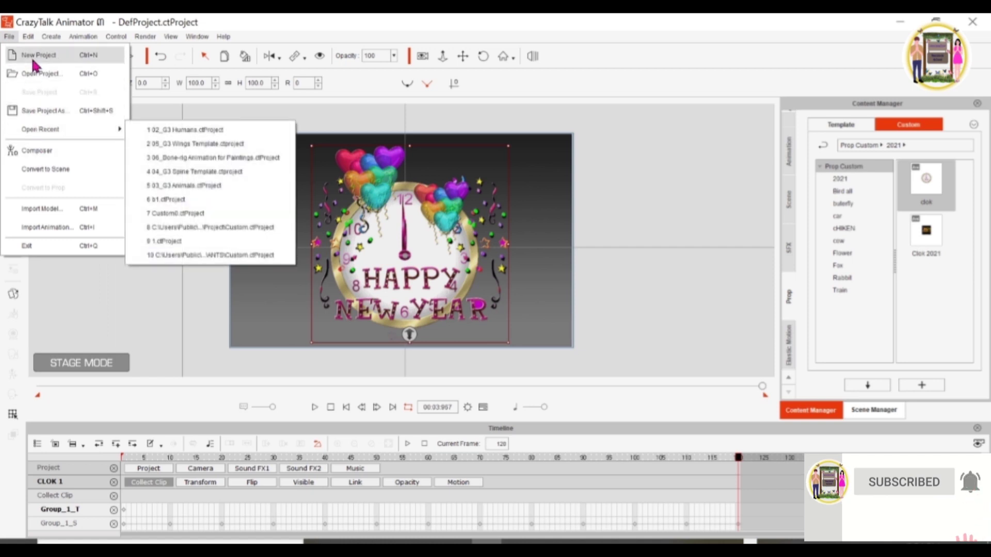
- Set the video render to MP4 at HD 1080p (1920x1080) and export
click(10, 36)
click(145, 37)
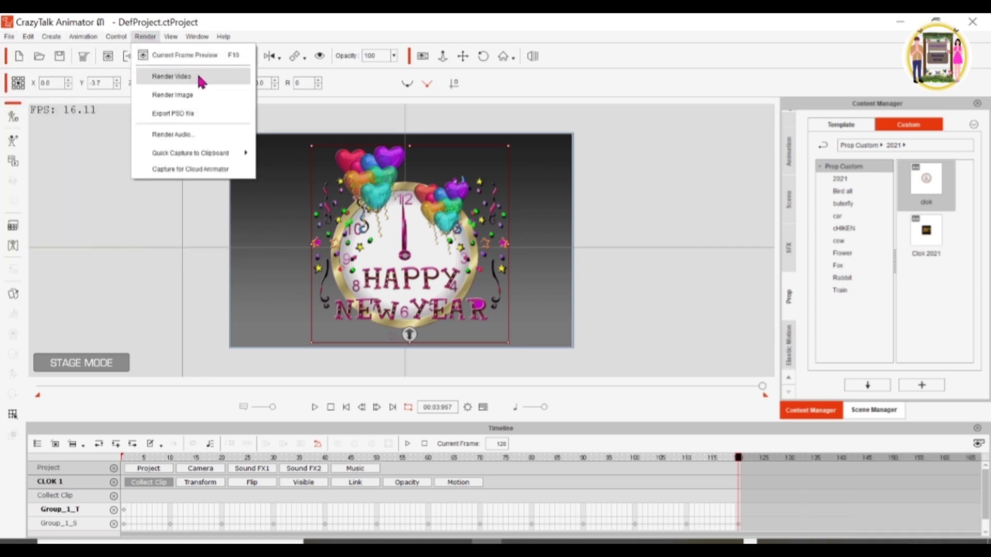
click(202, 79)
click(454, 236)
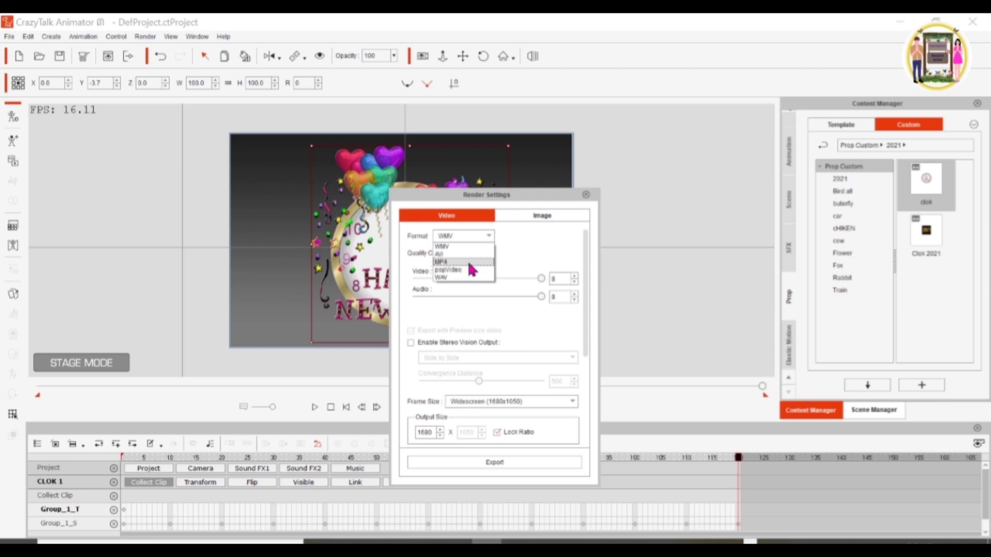
click(449, 262)
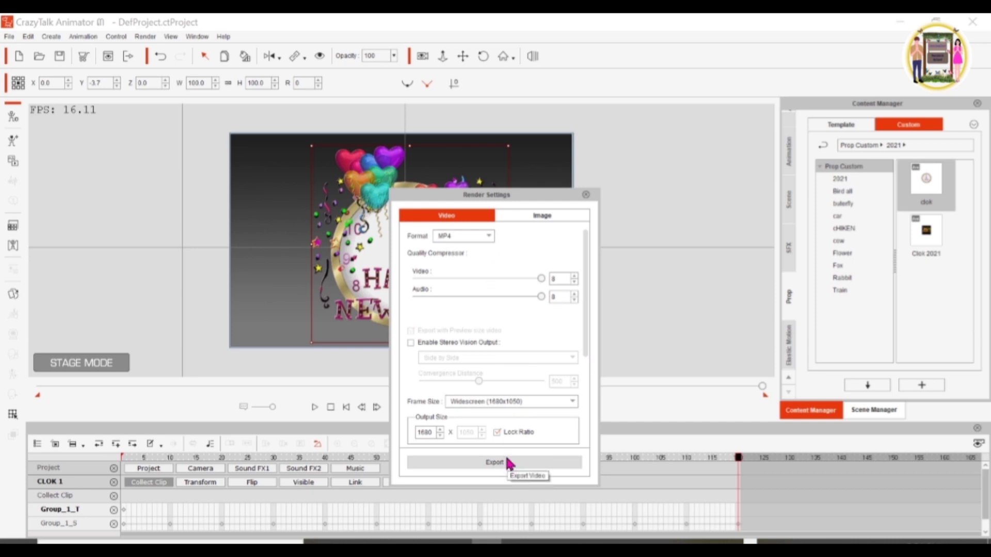
click(526, 404)
click(506, 438)
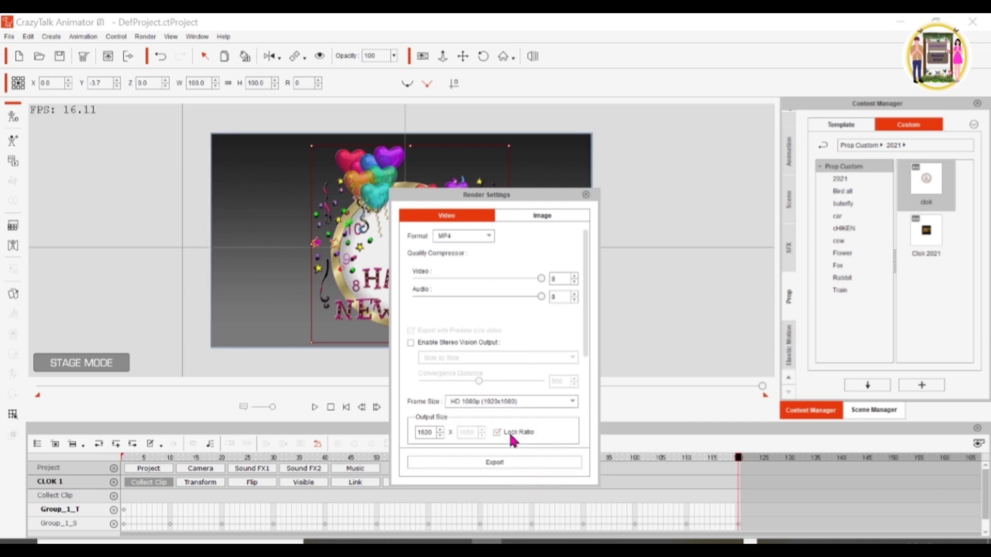
click(504, 460)
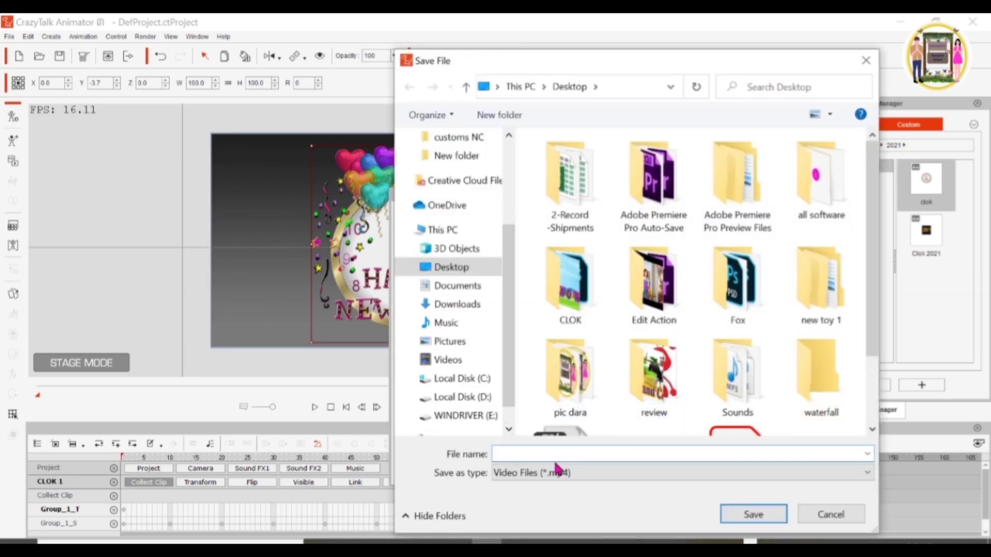
- Save the video as CLOK 1 inside the desktop CLOK folder to start rendering
text(C)
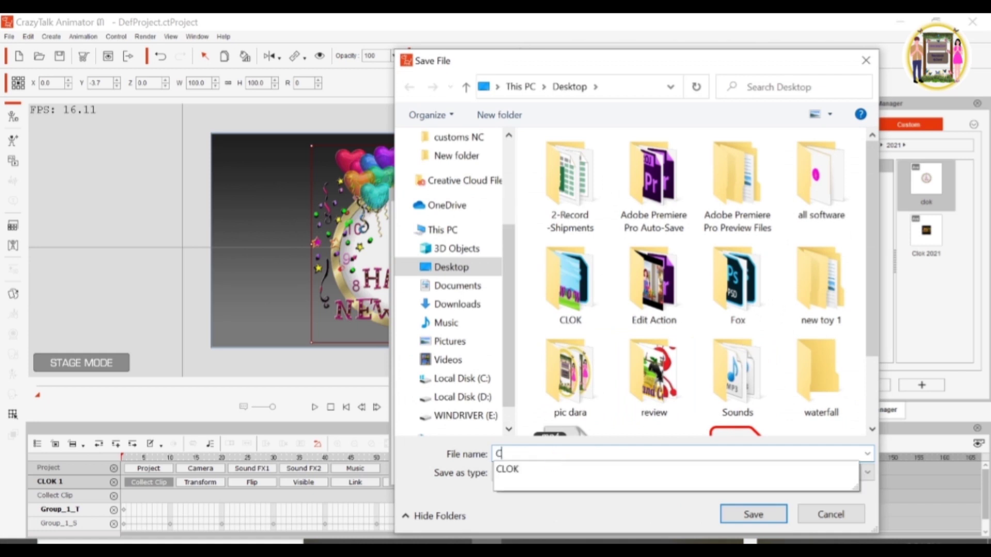
click(542, 469)
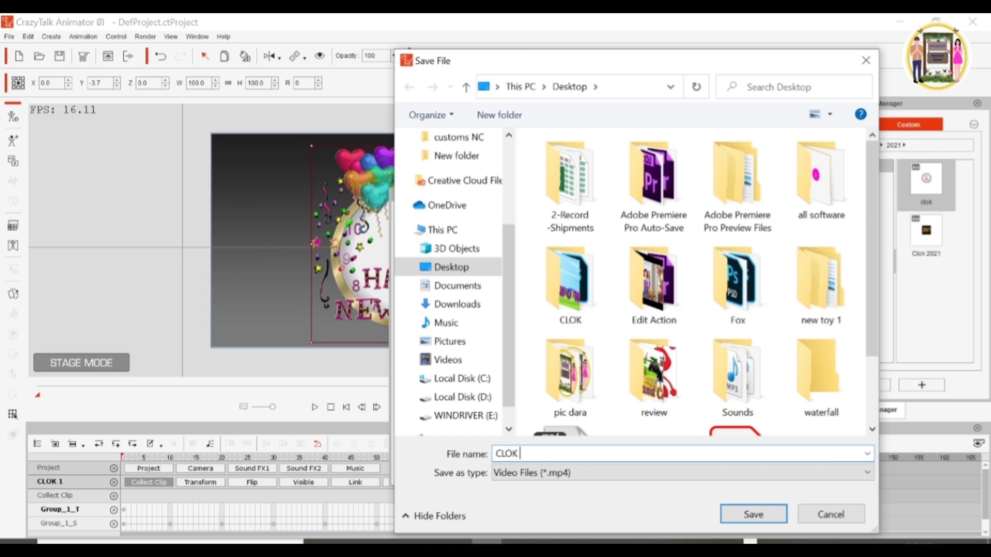
text(1)
double_click(570, 287)
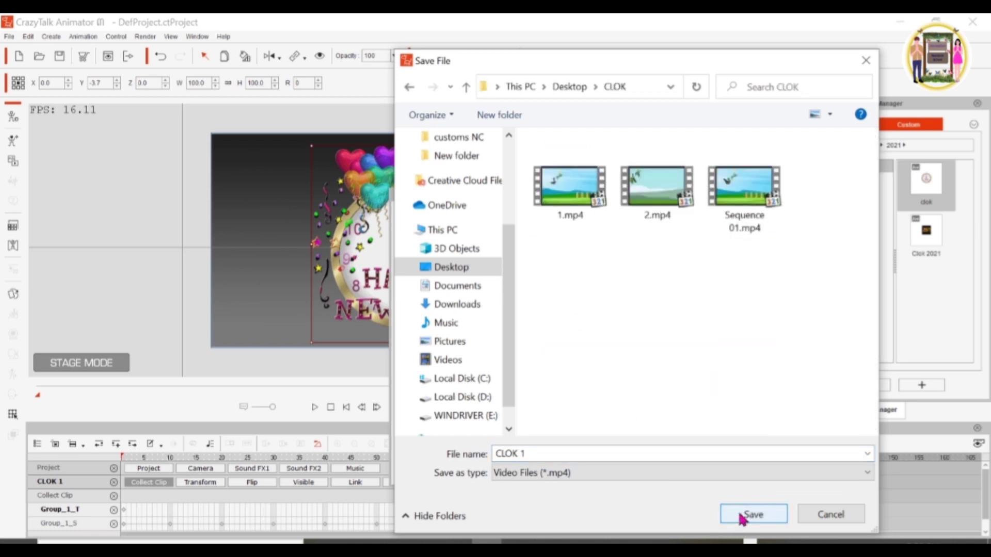
click(742, 518)
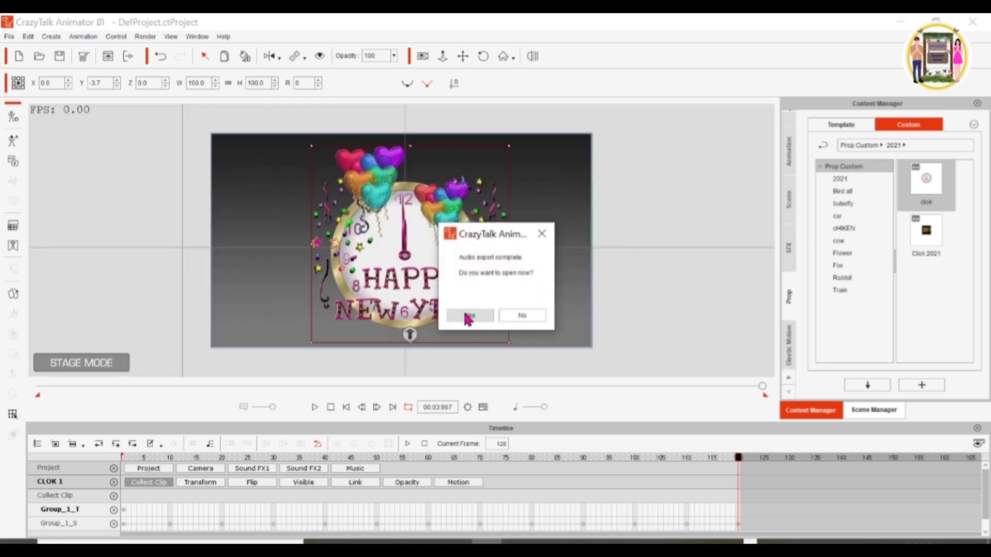
- Watch the rendered countdown clip, then close Render Settings and CrazyTalk Animator 3
click(468, 316)
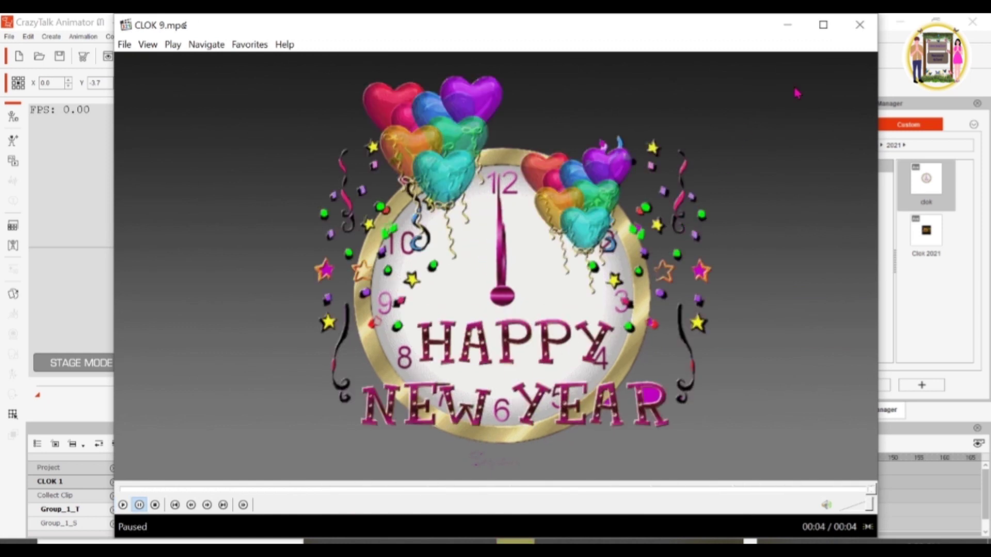
click(859, 24)
click(586, 194)
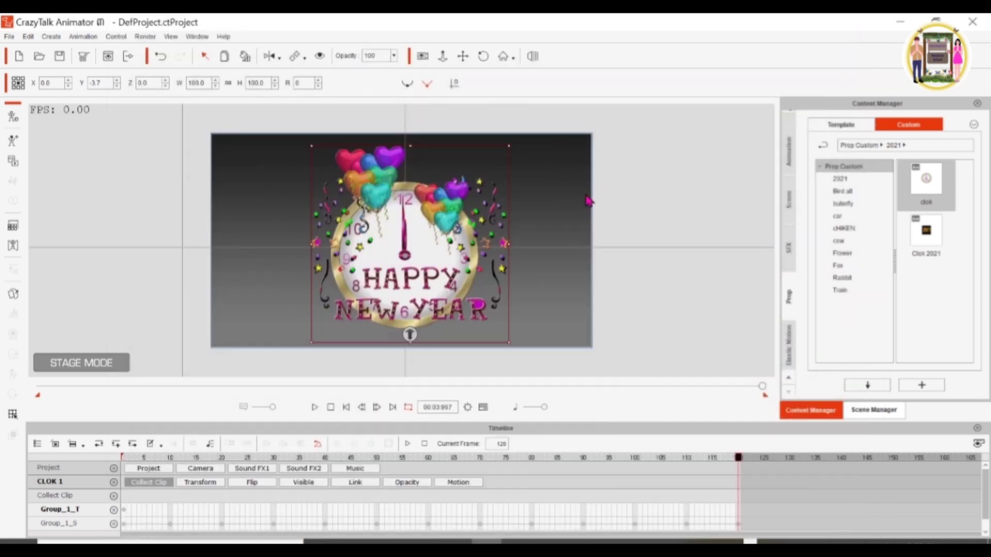
click(973, 23)
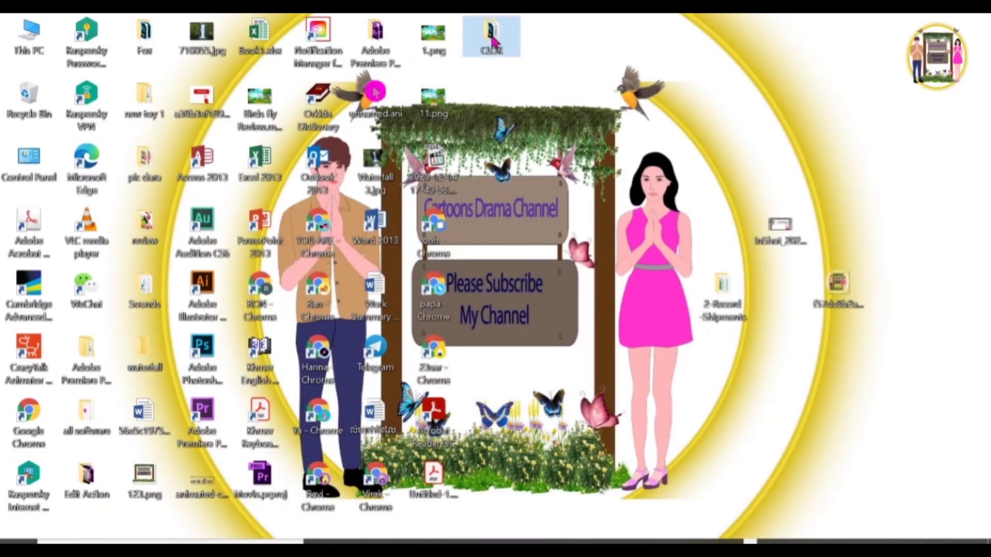
- Replay CLOK 1.mp4 from the desktop CLOK folder in Media Player Classic, then close the player
double_click(493, 40)
click(627, 387)
double_click(665, 382)
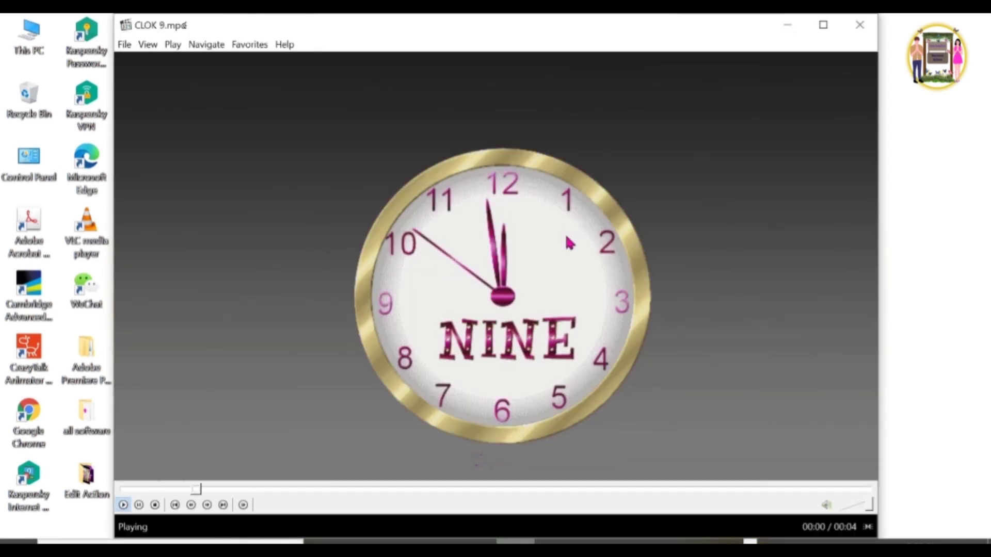
click(860, 24)
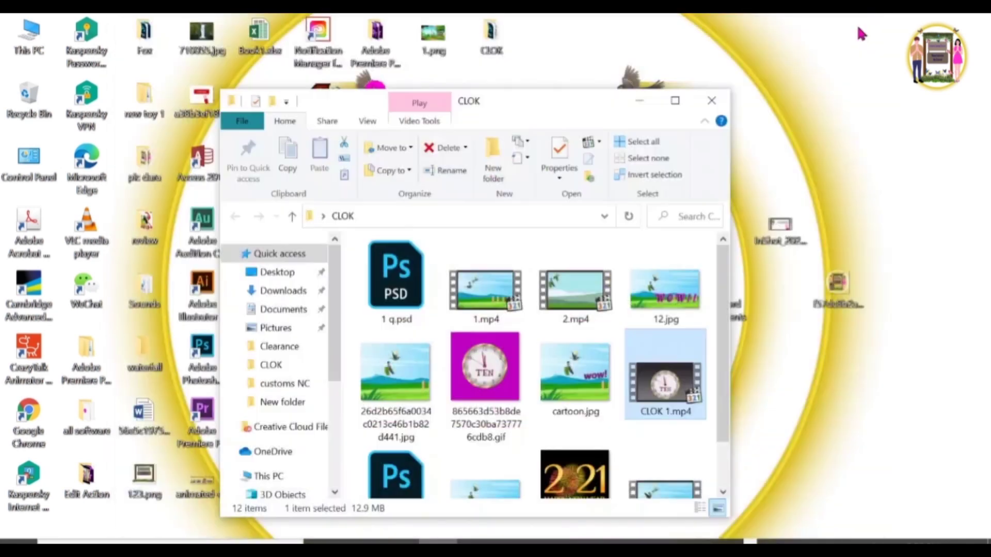